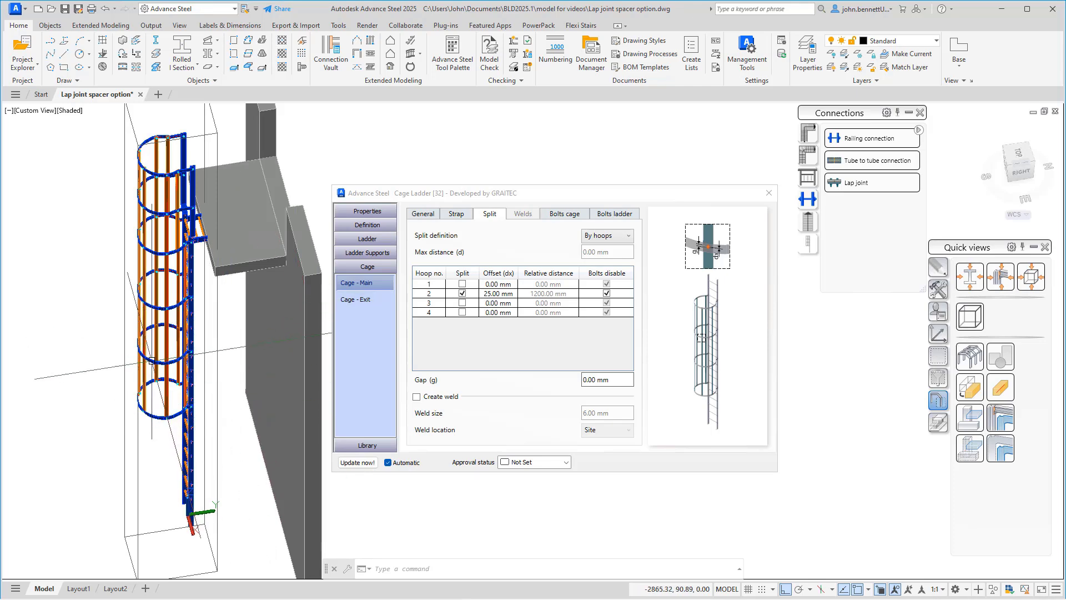
Step: Examine the cage straps where they are split at the second hoop and bolted at the hoop below
scroll(145, 317, up, 5)
middle_drag(150, 316, 174, 347)
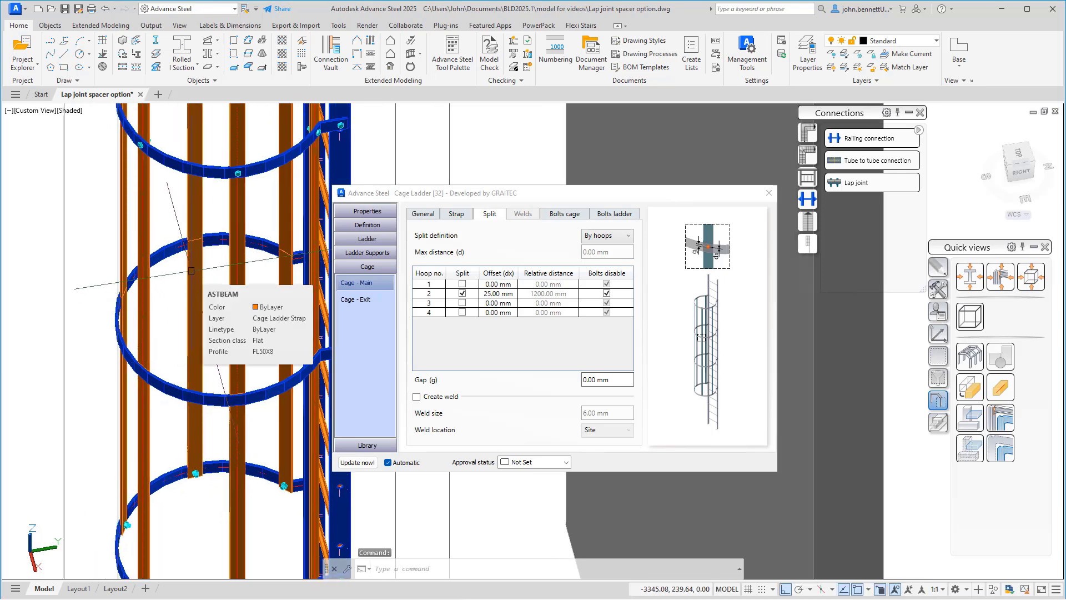
click(191, 272)
key(Escape)
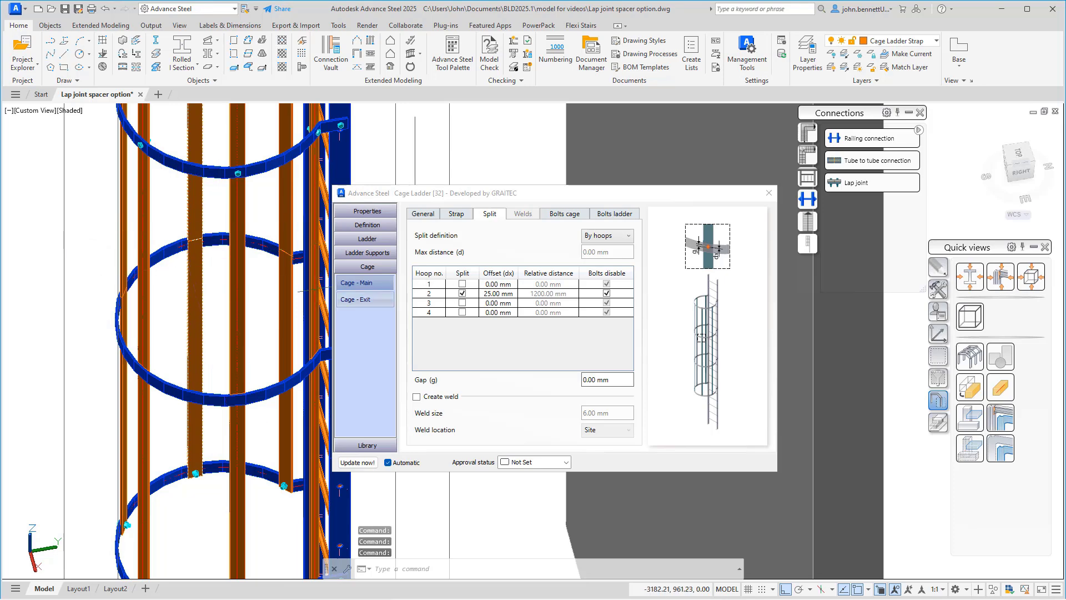
key(Escape)
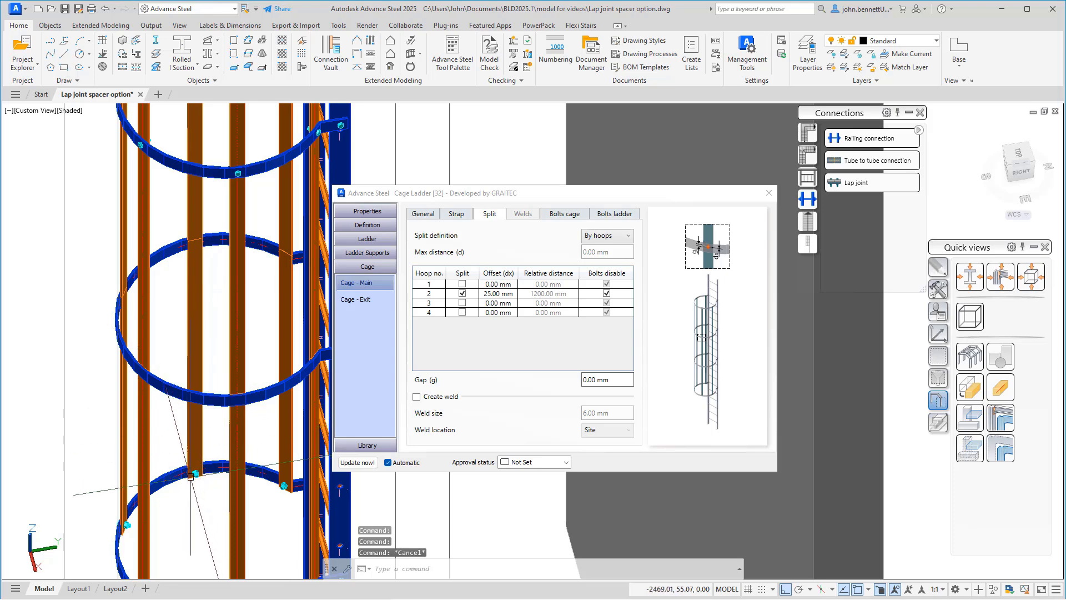
mouse_move(191, 479)
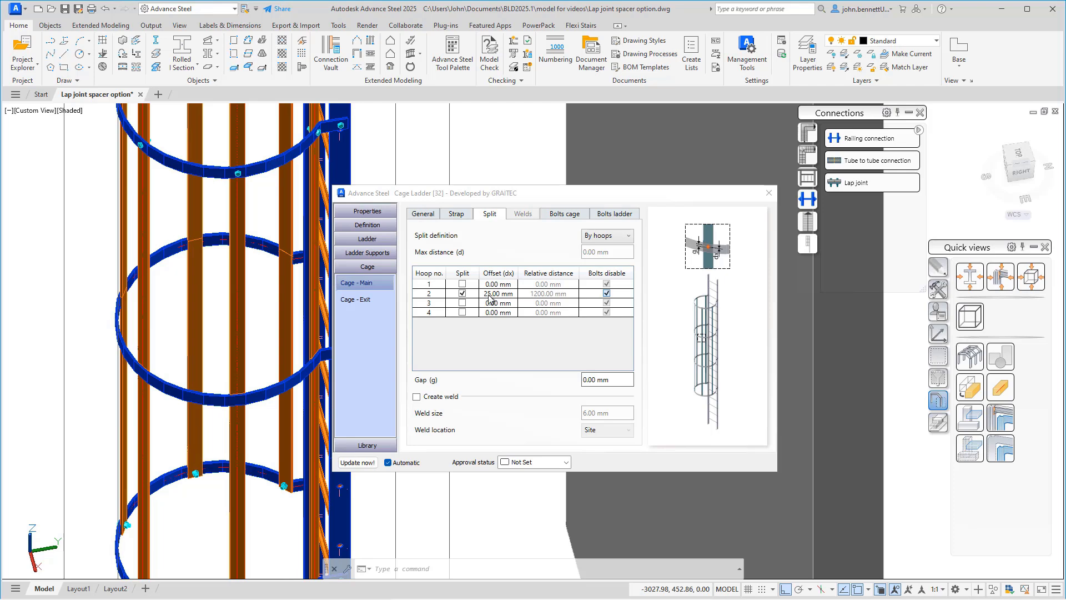
Step: Keep the bolts disabled for hoop 2 and close the cage ladder properties
click(607, 295)
key(space)
click(768, 194)
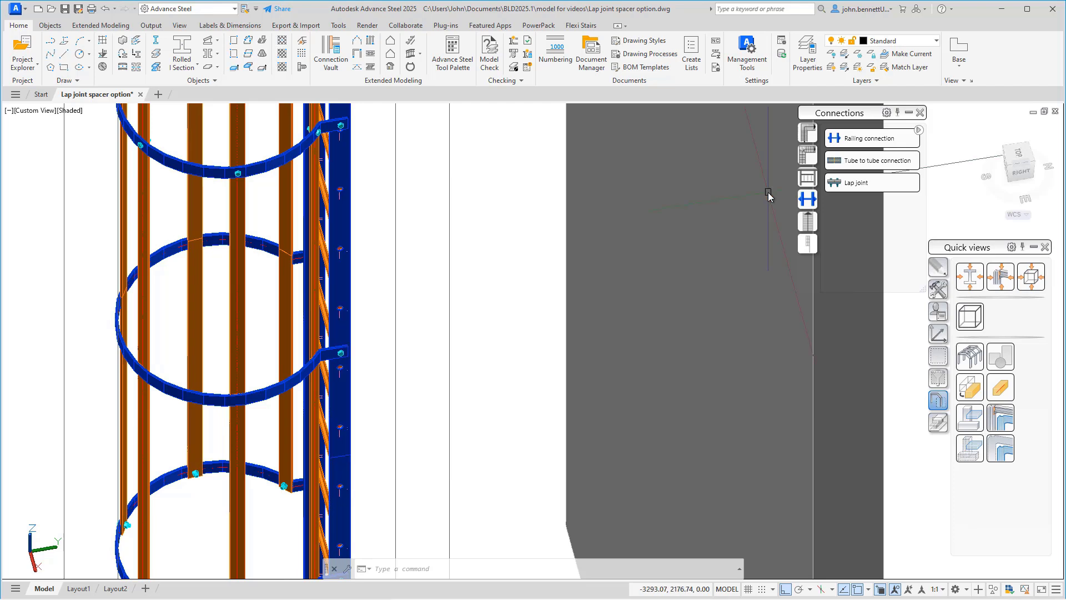
Step: Create a Lap joint between the strap pieces below and above the second hoop, with the hoop as crossing member
click(855, 182)
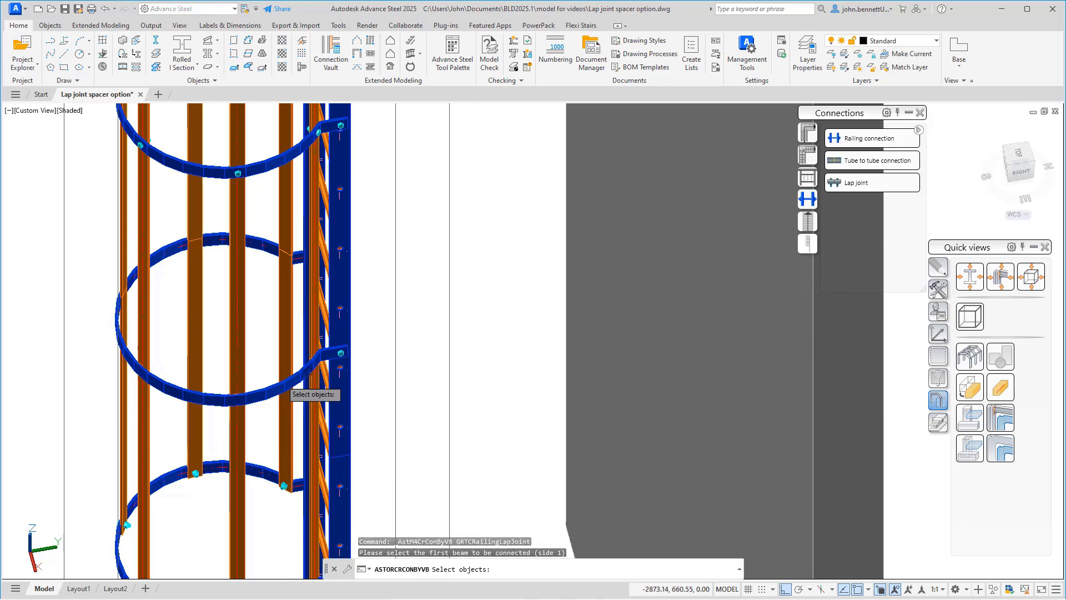
scroll(141, 397, up, 2)
click(134, 397)
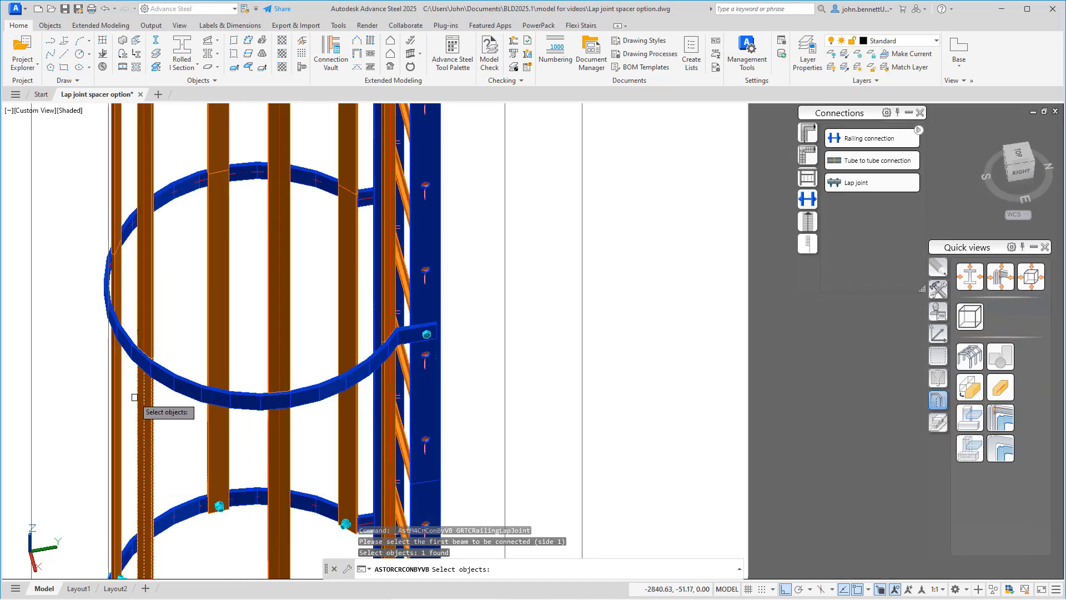
key(Return)
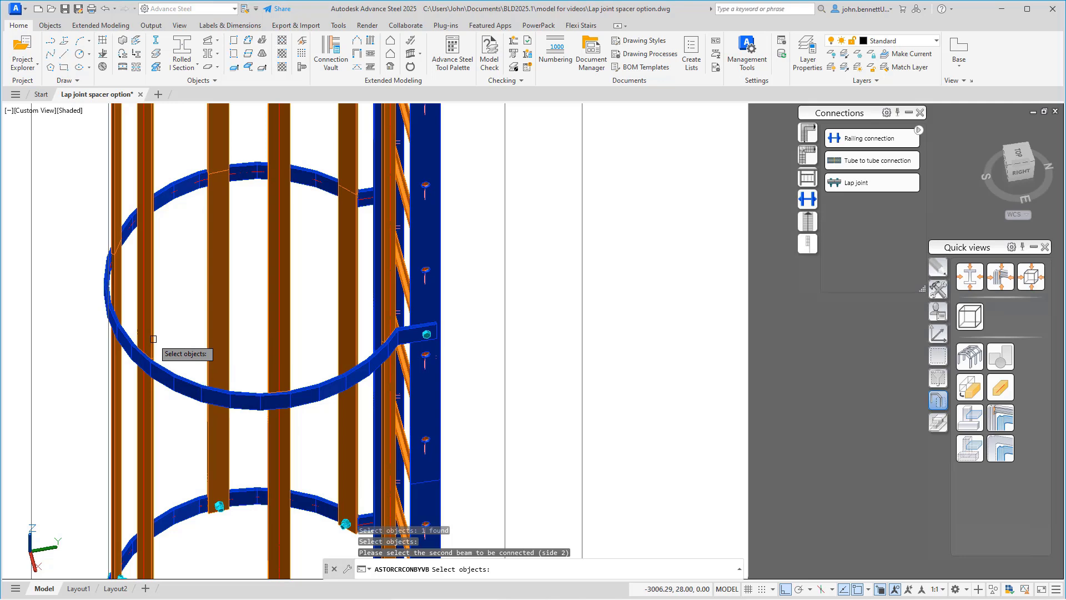
click(153, 339)
key(Return)
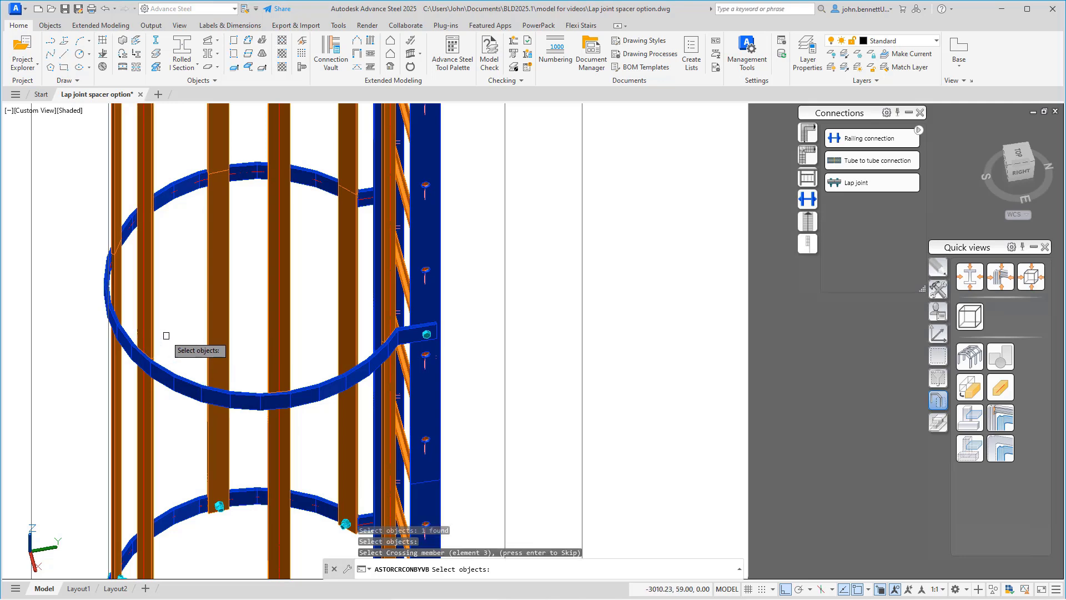
click(171, 376)
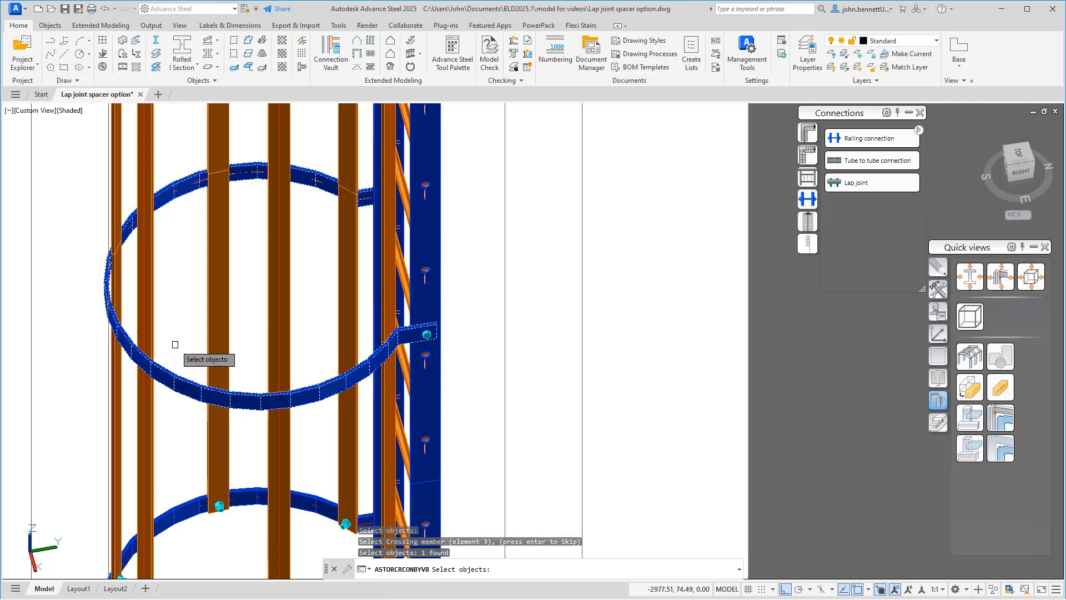
key(Return)
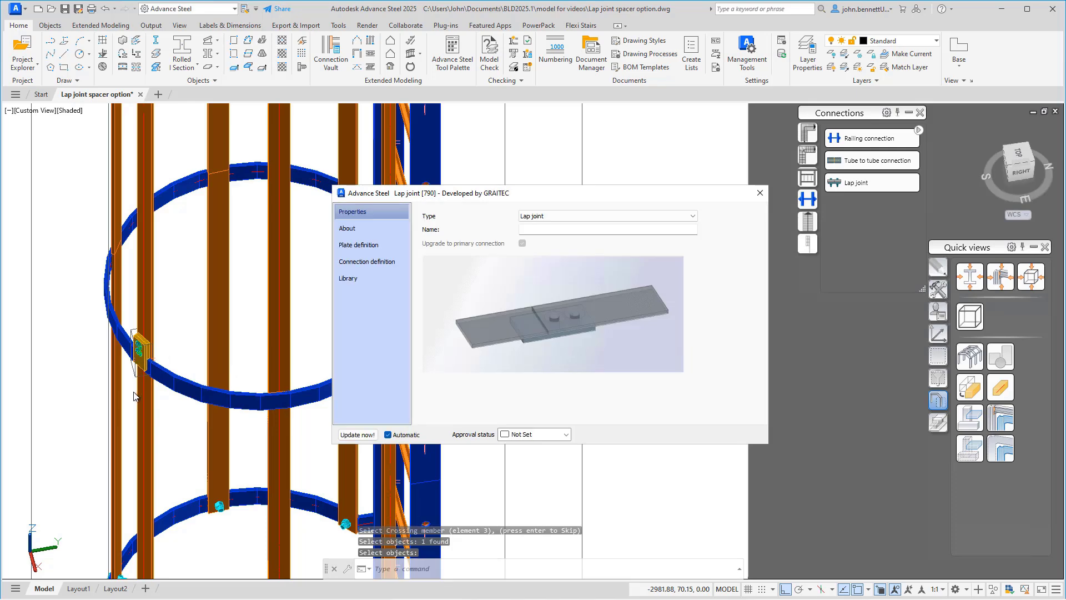
Step: Set the bolt type on Side 2 of the lap joint's connection definition to ISO 4017 Screw
scroll(140, 353, up, 5)
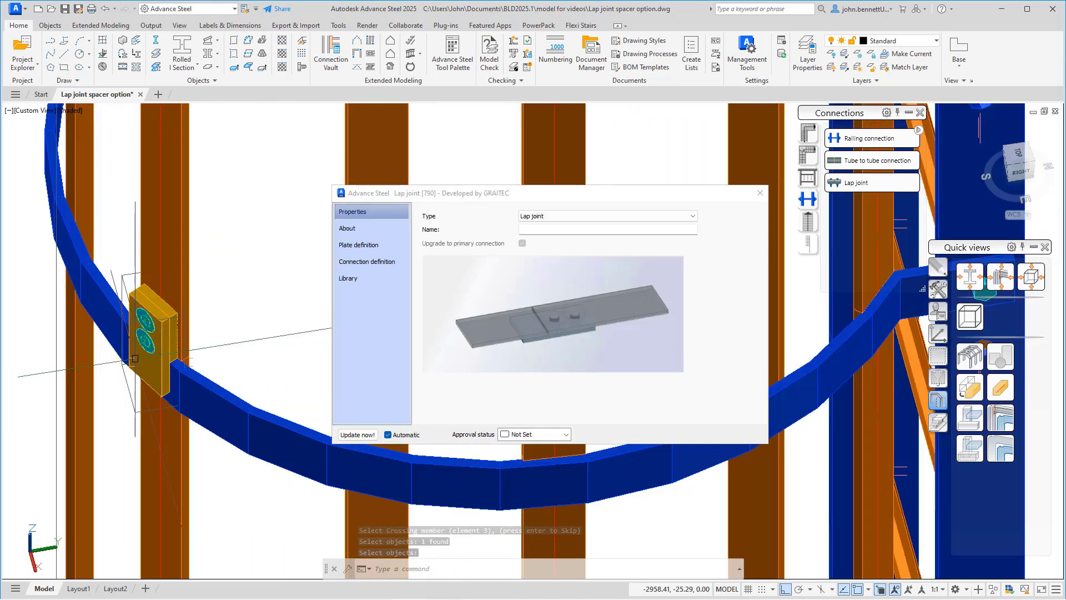
middle_drag(136, 360, 135, 332)
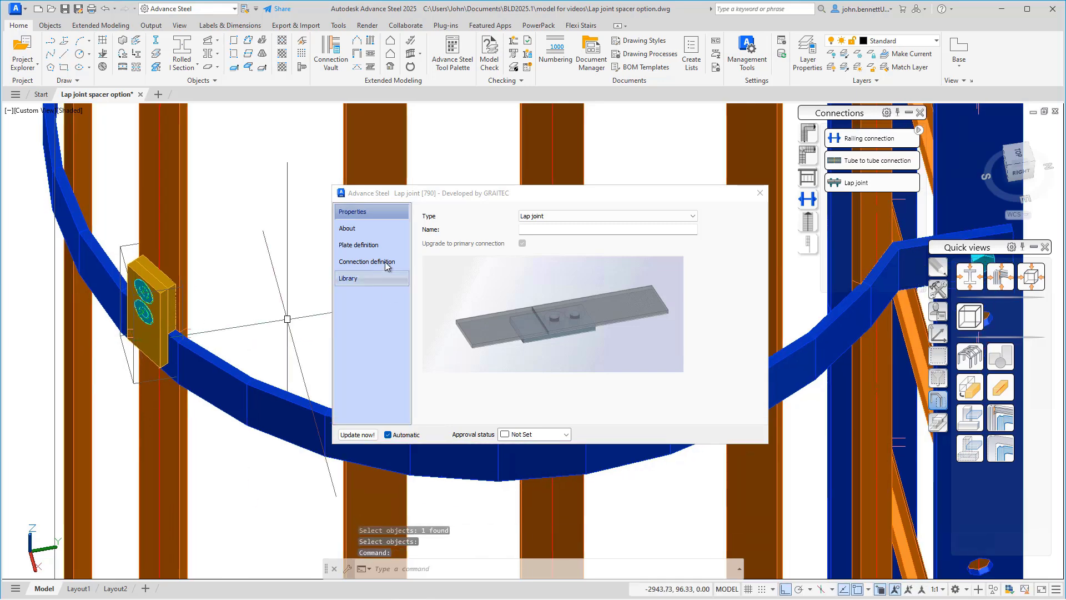
click(353, 265)
click(358, 250)
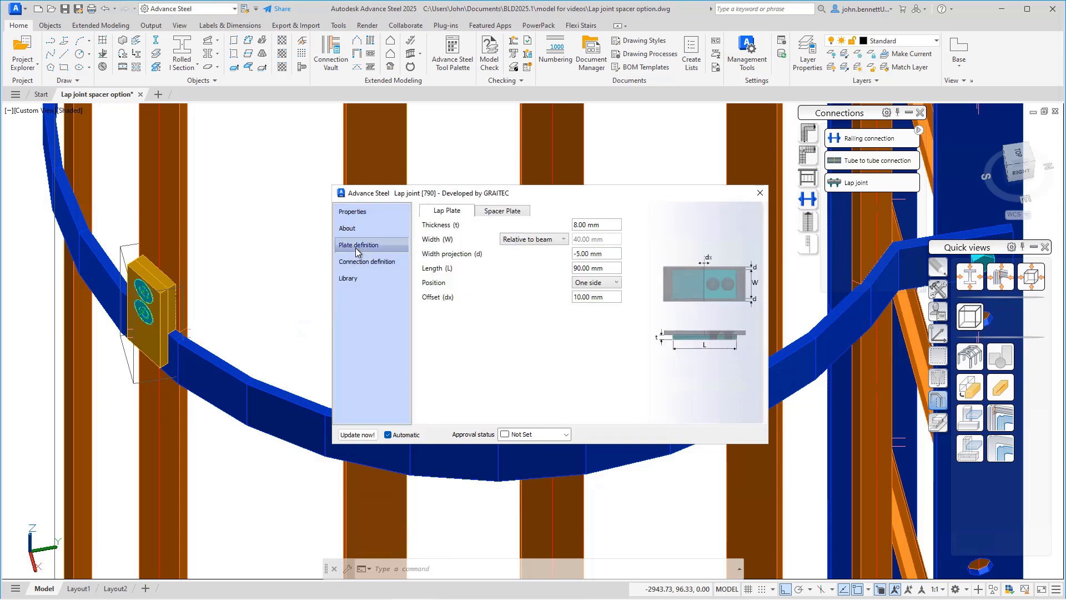
click(362, 263)
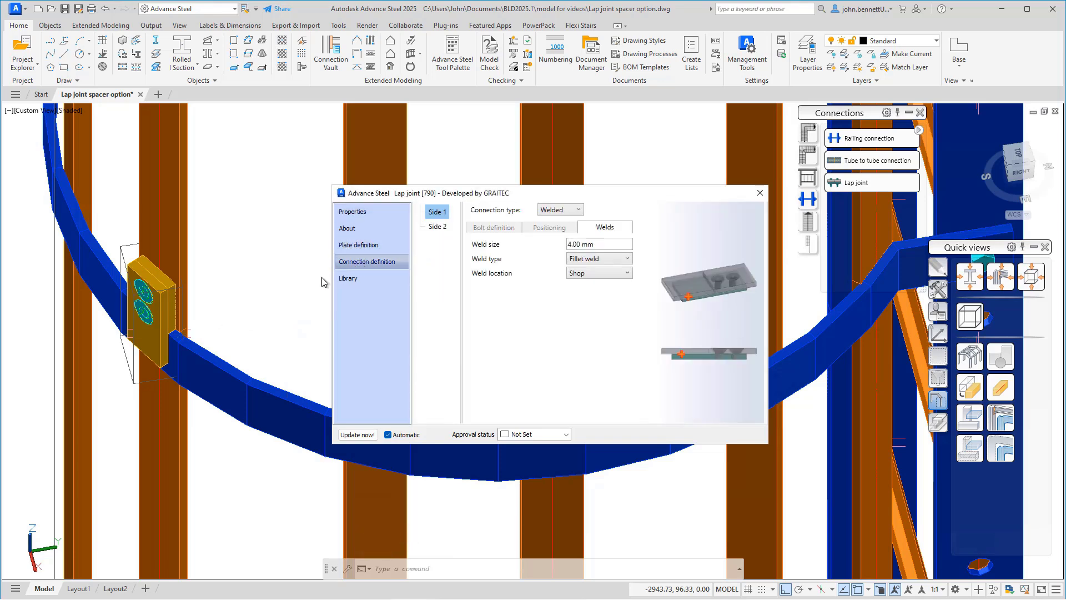
click(438, 227)
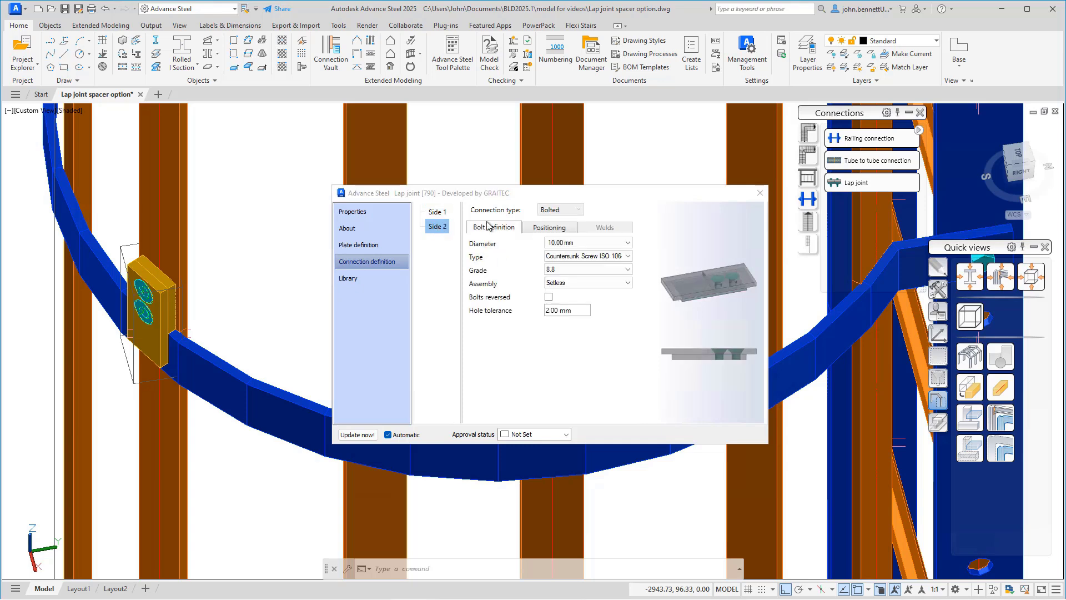
click(560, 261)
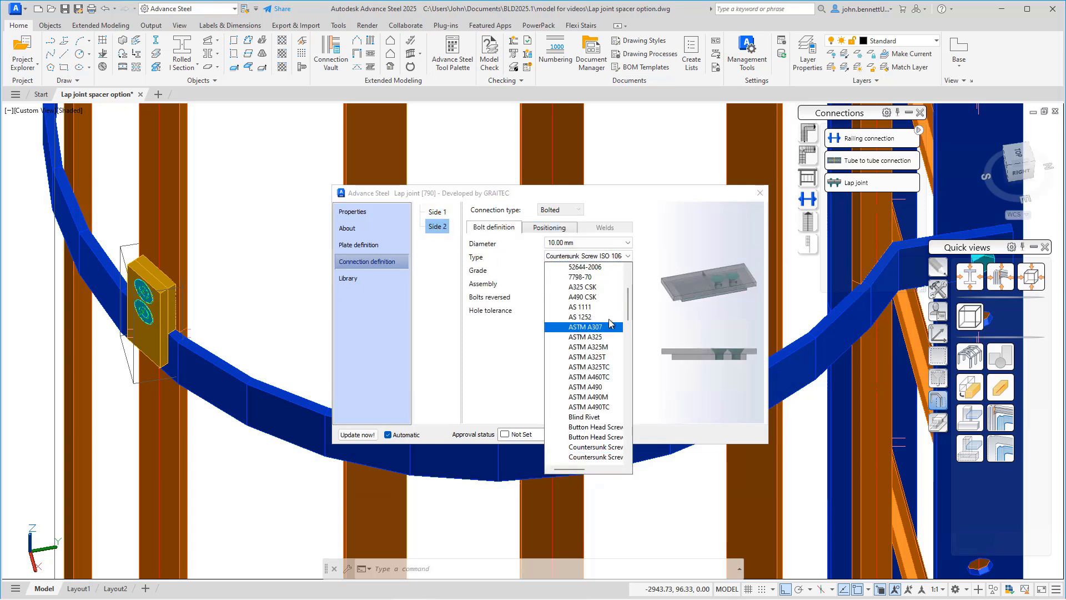
scroll(588, 321, up, 3)
drag(630, 331, 628, 370)
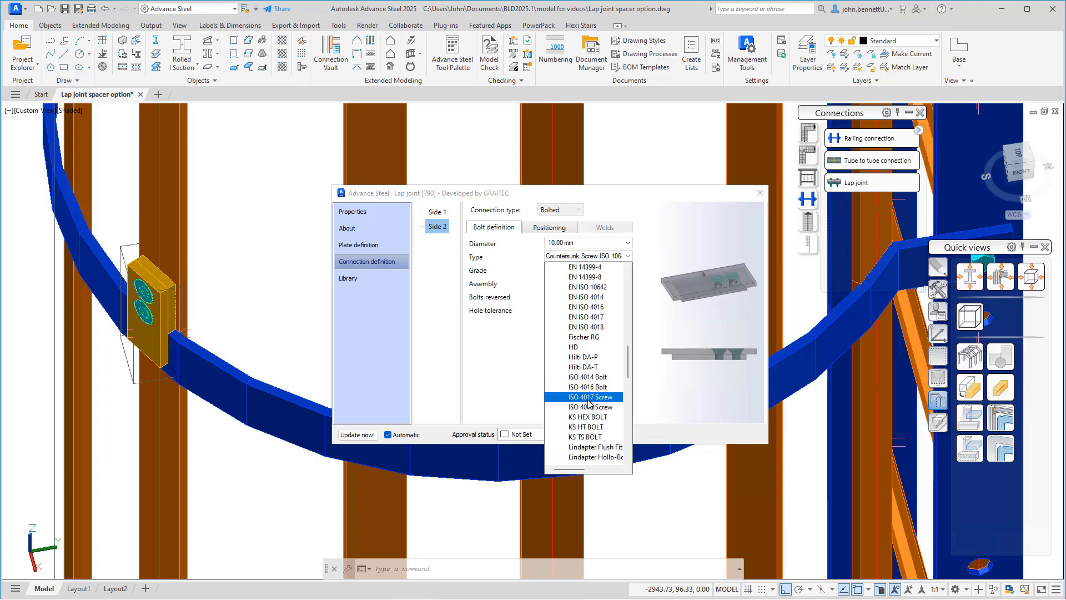
click(589, 397)
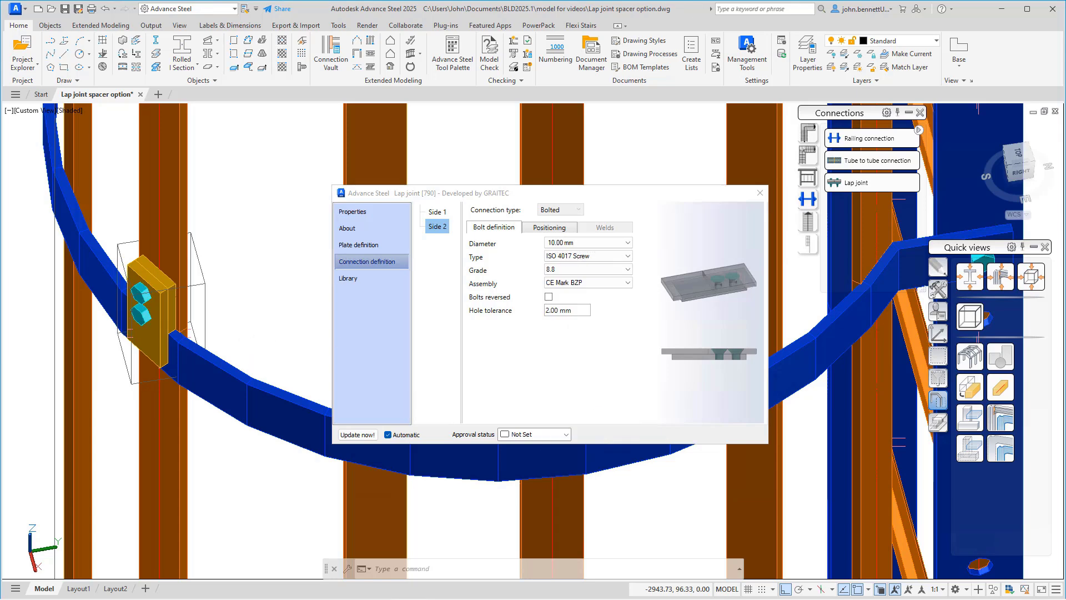
Step: Open the lap joint's spacer plate definition and examine the spacer plate behind the lap plate in the model
middle_drag(240, 306, 244, 332)
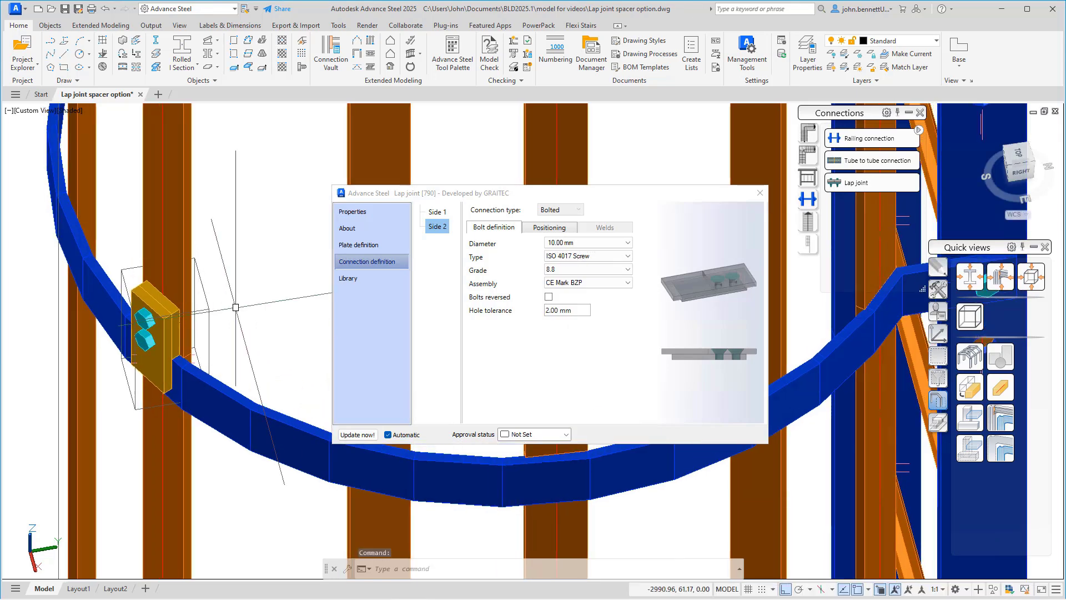
click(359, 245)
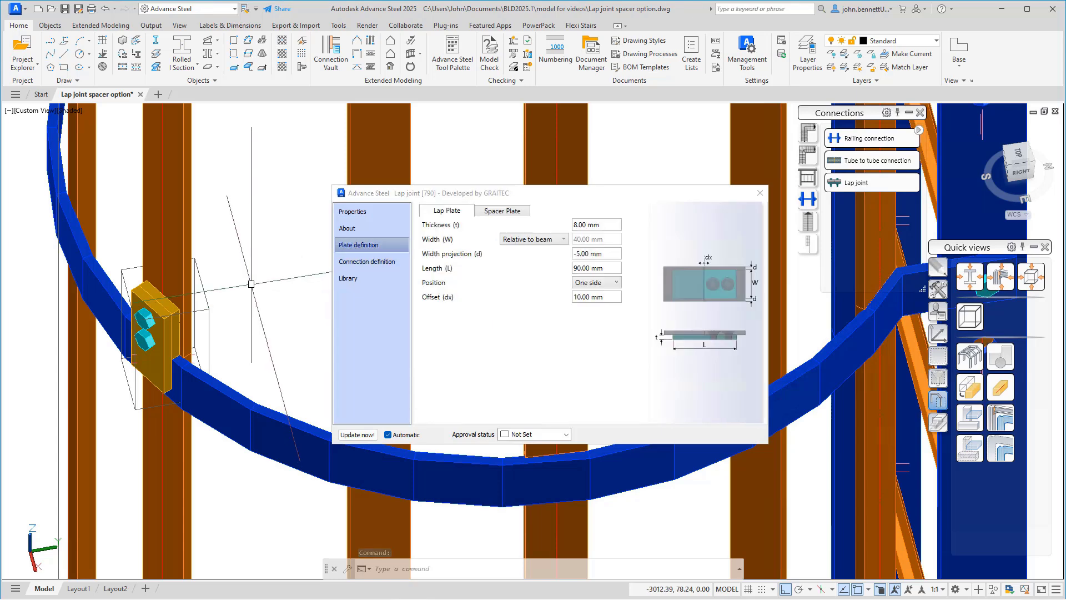
click(498, 212)
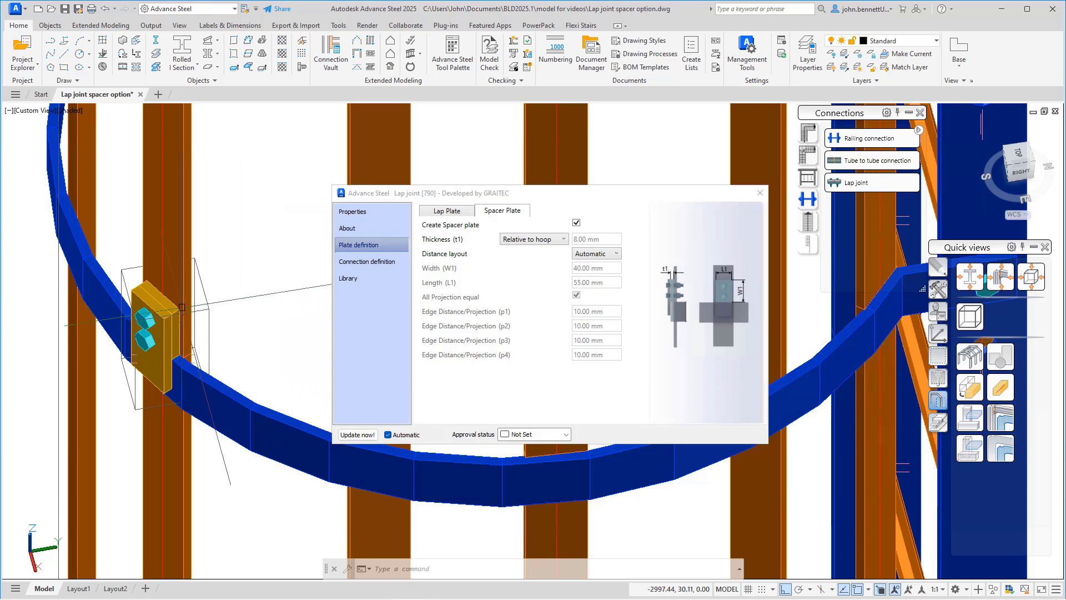
scroll(149, 280, up, 5)
click(147, 277)
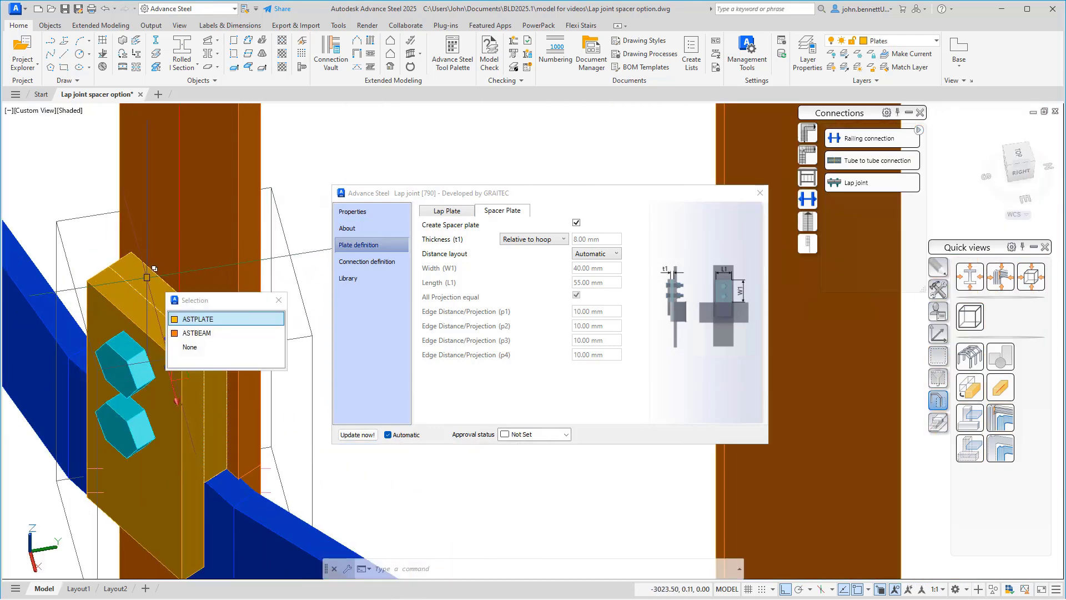
key(Escape)
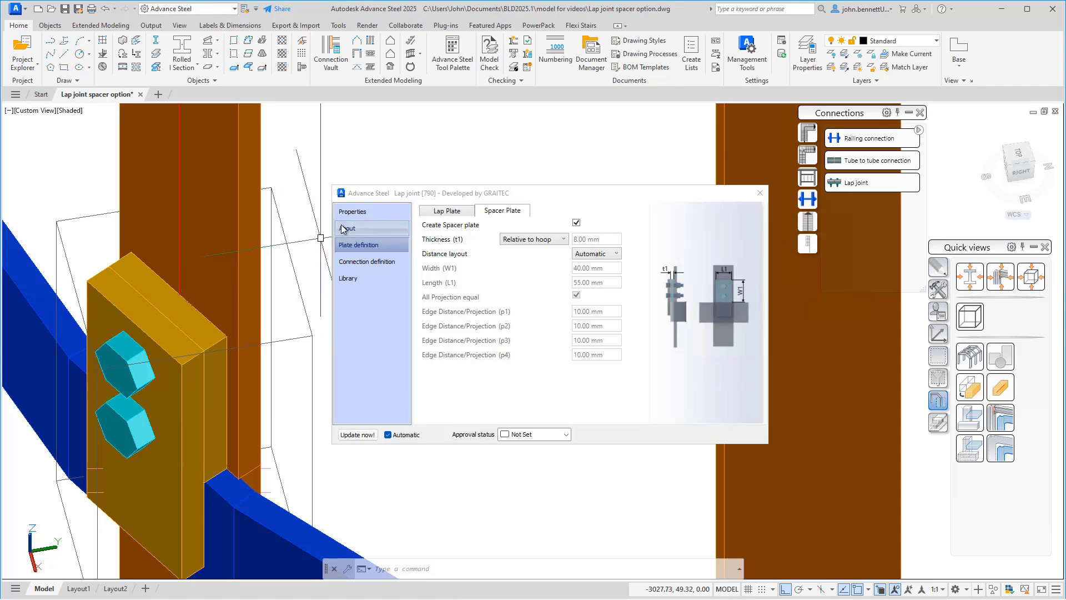
scroll(307, 242, down, 2)
middle_drag(307, 243, 303, 222)
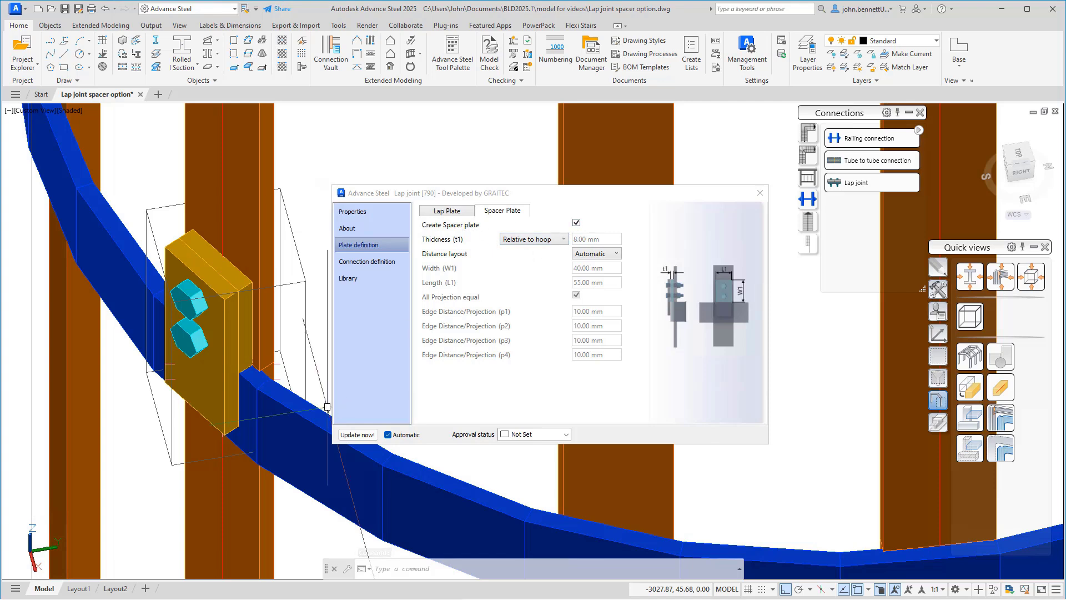
Step: Try the Absolute value option for the spacer plate's thickness, and return it to Relative to hoop
click(563, 242)
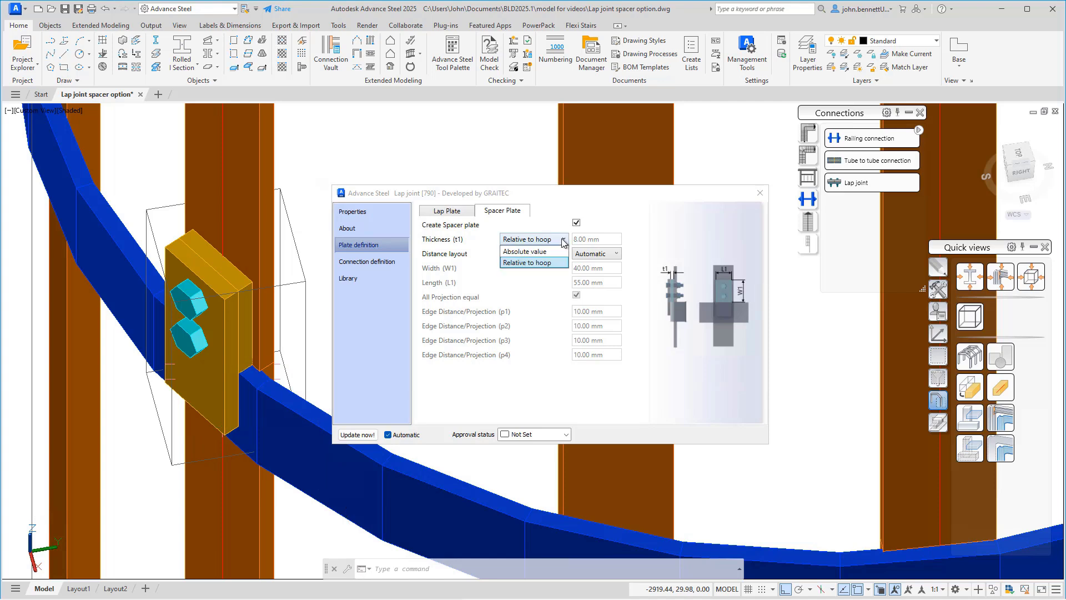
click(530, 256)
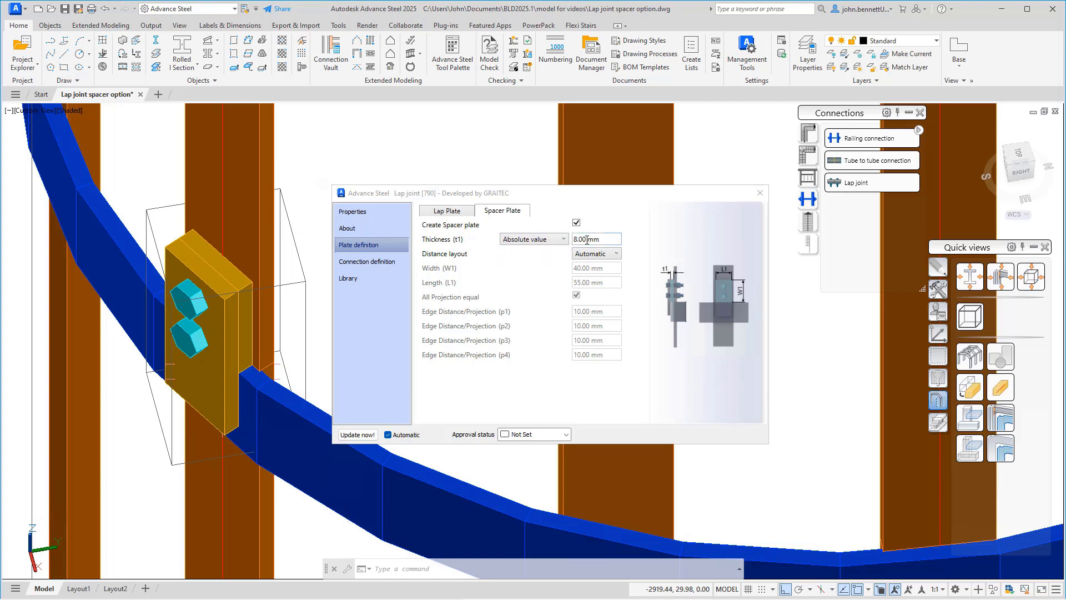
click(604, 239)
click(605, 240)
drag(605, 240, 572, 241)
click(564, 242)
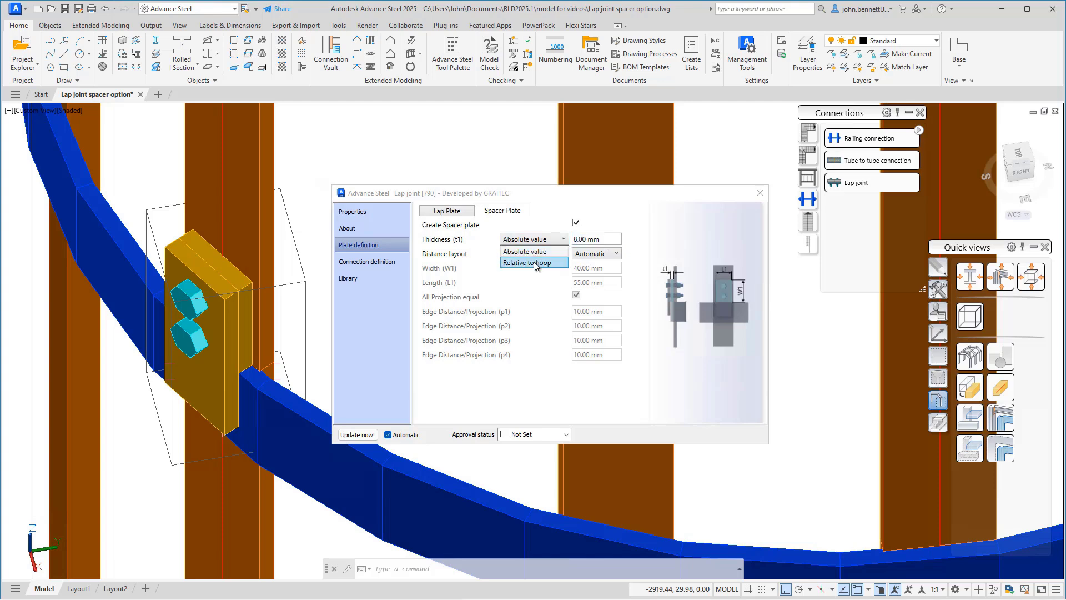
click(509, 265)
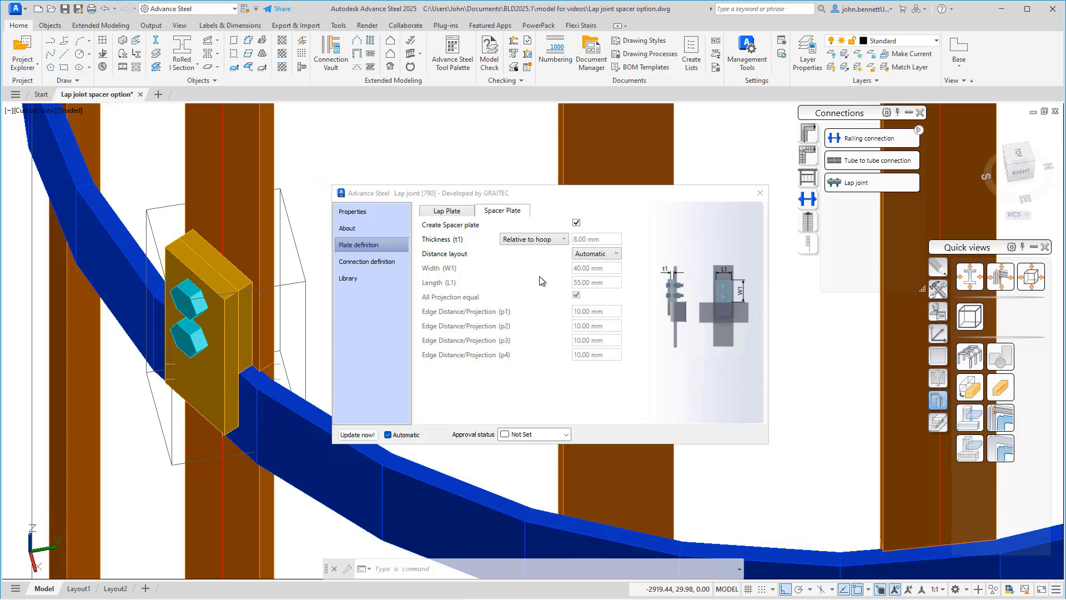
Step: Switch the spacer plate's distance layout to Value to make its width and length editable
click(591, 253)
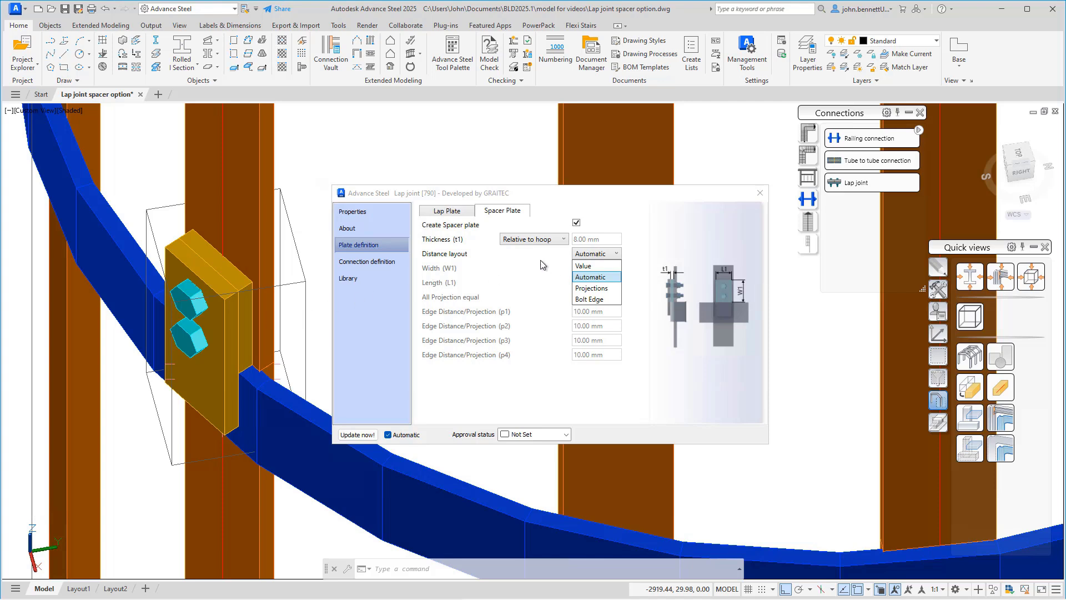
click(582, 266)
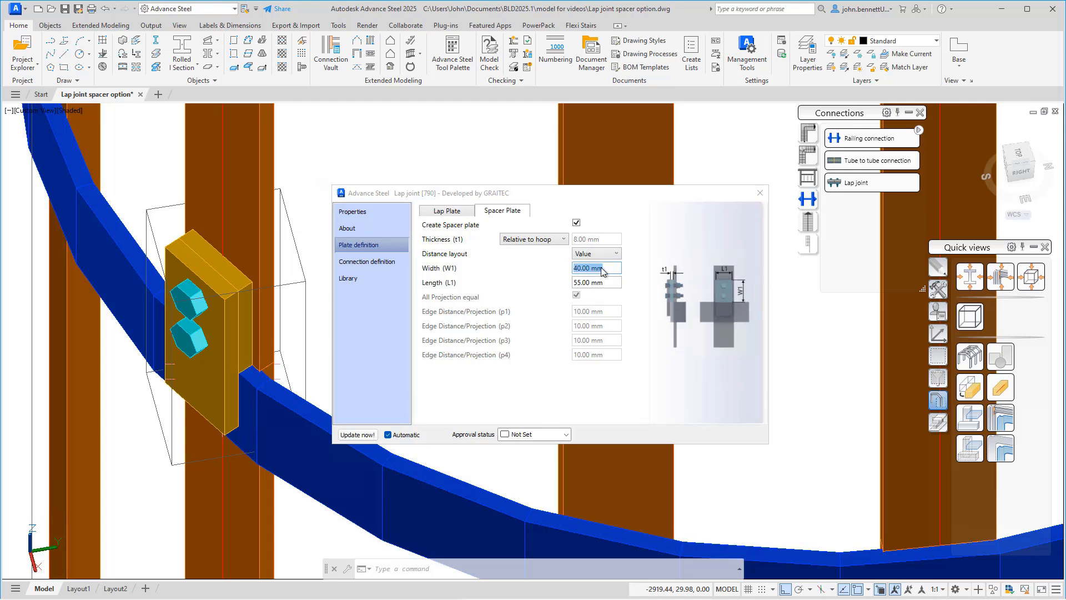
drag(609, 269, 567, 285)
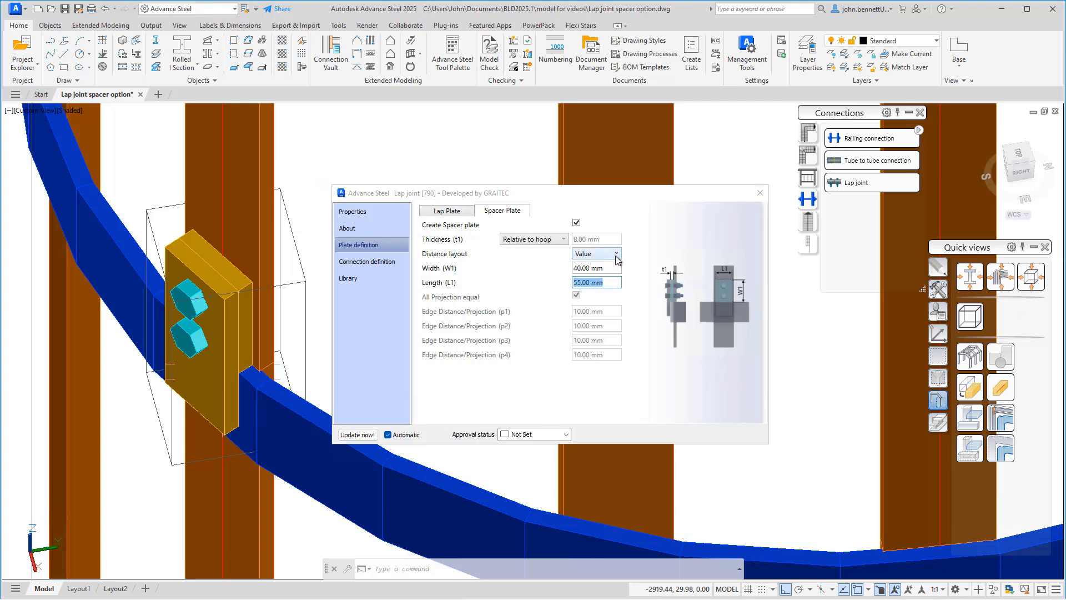
Step: Set the spacer plate's distance layout to Projections with an edge projection (p1) of 0 mm on all sides
click(614, 255)
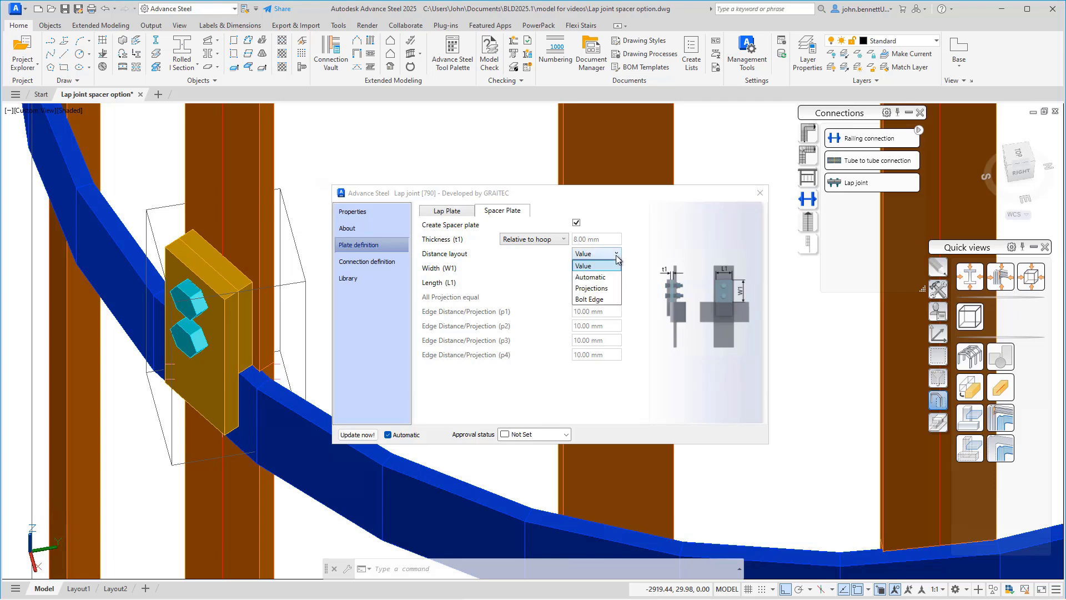
click(590, 289)
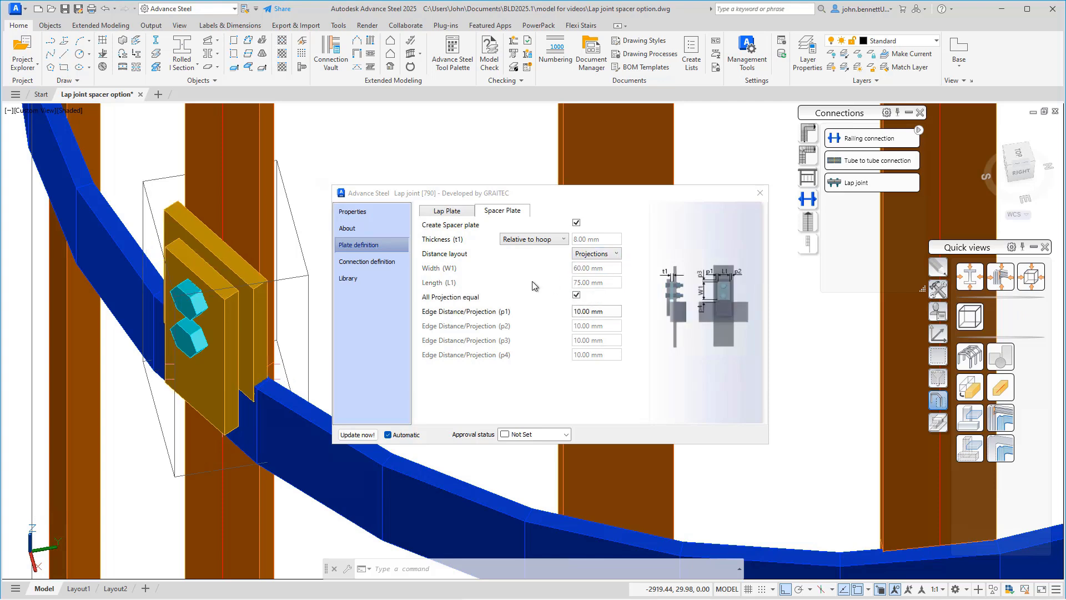
click(608, 311)
drag(608, 311, 520, 316)
text(0)
key(Return)
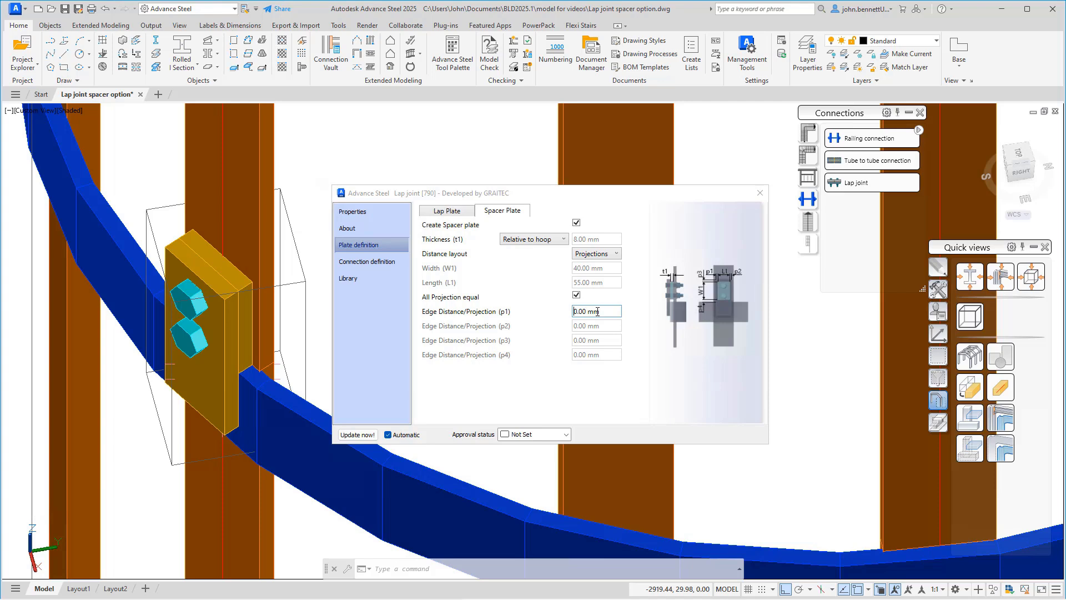
Step: Set the spacer plate's edge projection (p1) to -5 mm, and briefly try unequal projections before making all projections equal again
drag(601, 312, 528, 315)
text(-5)
key(Return)
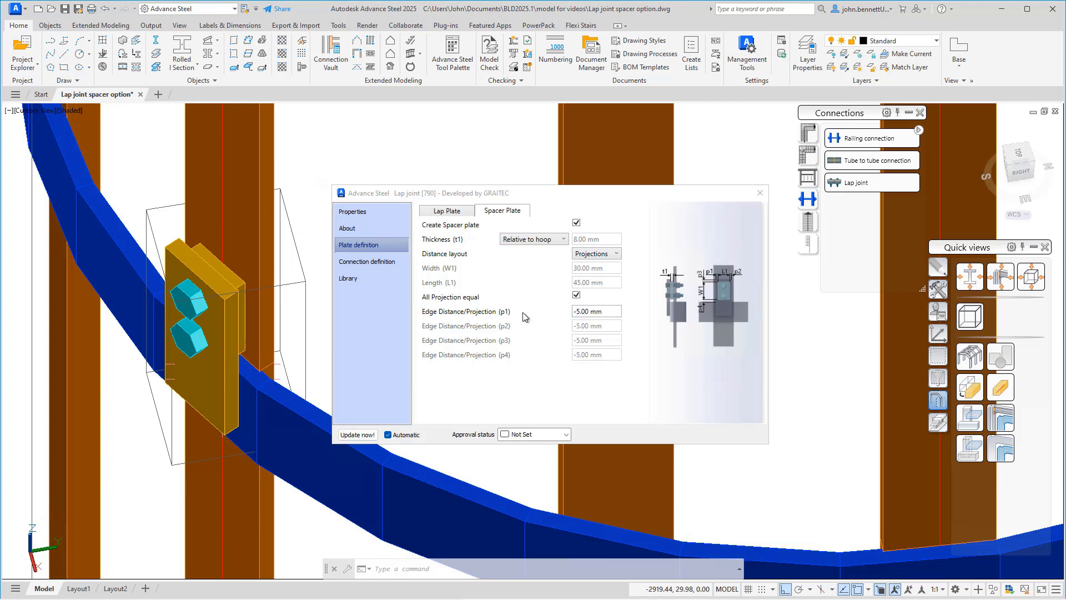
click(577, 296)
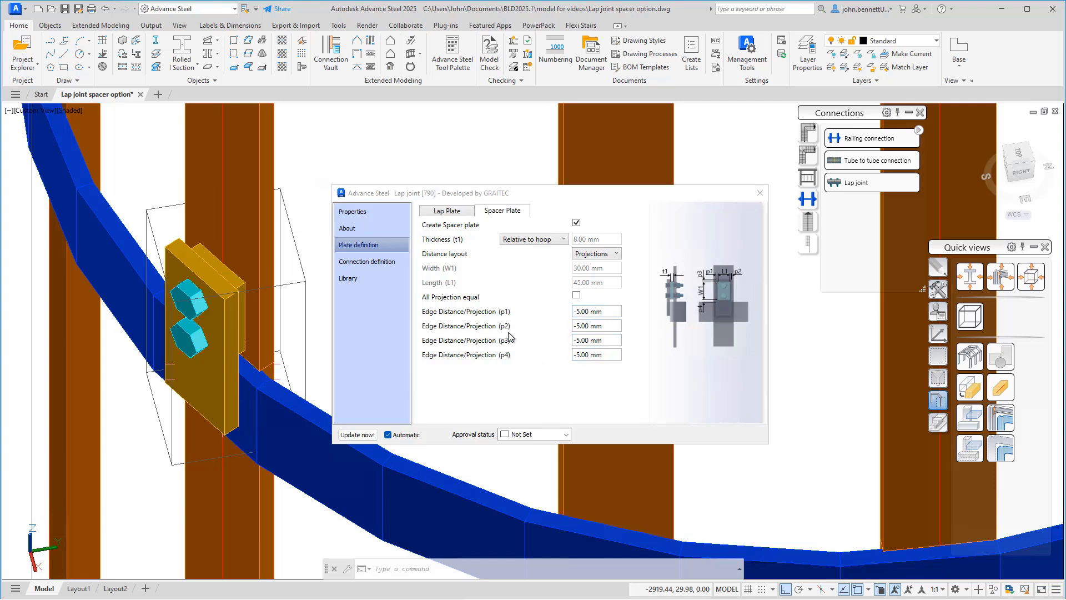
click(576, 296)
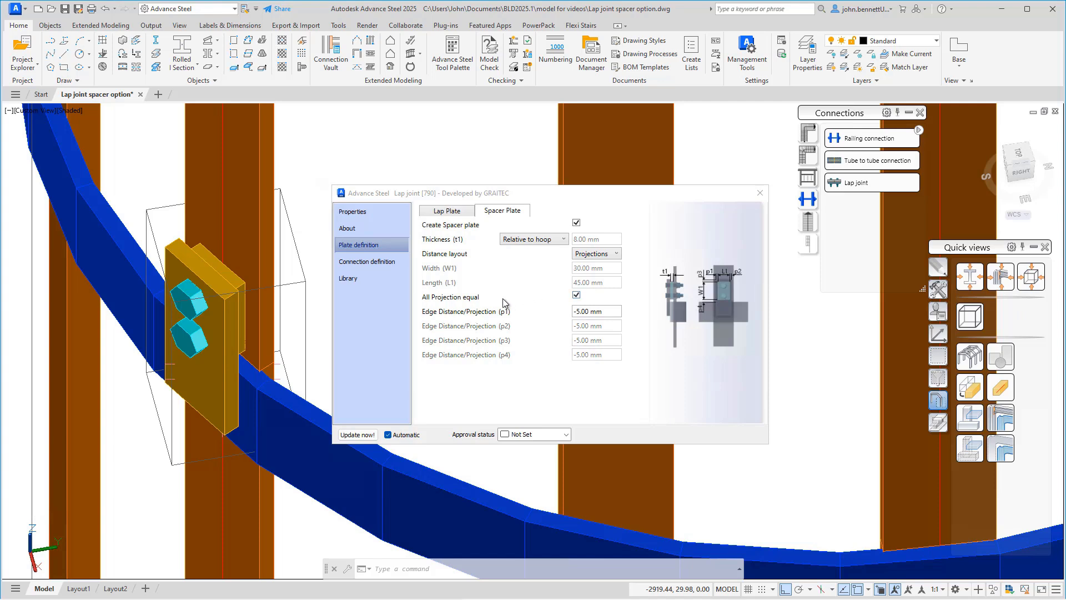
Step: Set the spacer plate's distance layout to Bolt Edge with an edge distance (p1) of 20 mm on all sides
click(593, 254)
click(587, 300)
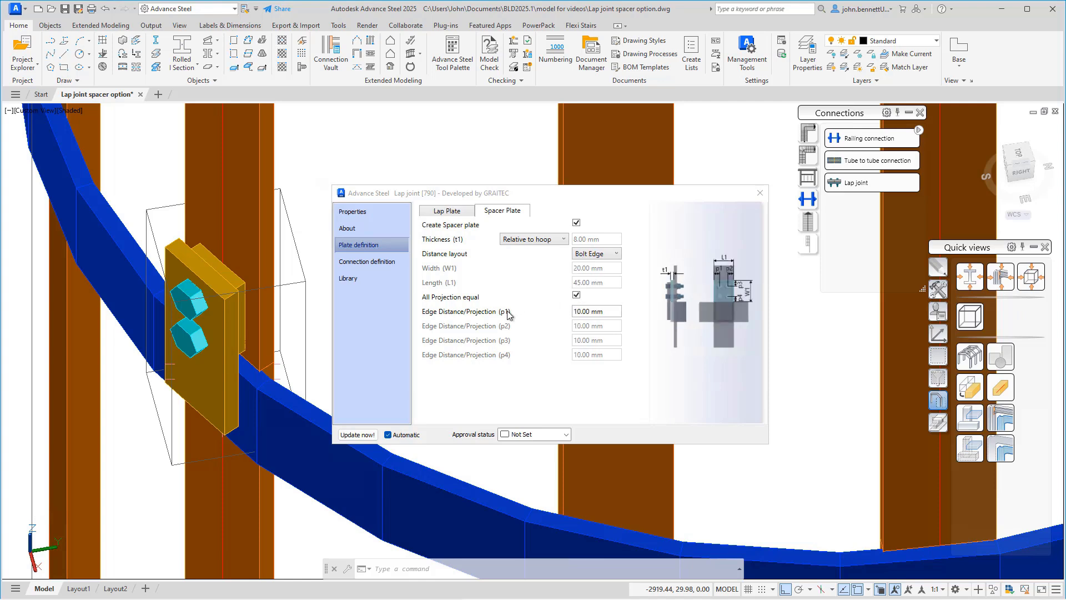
click(611, 313)
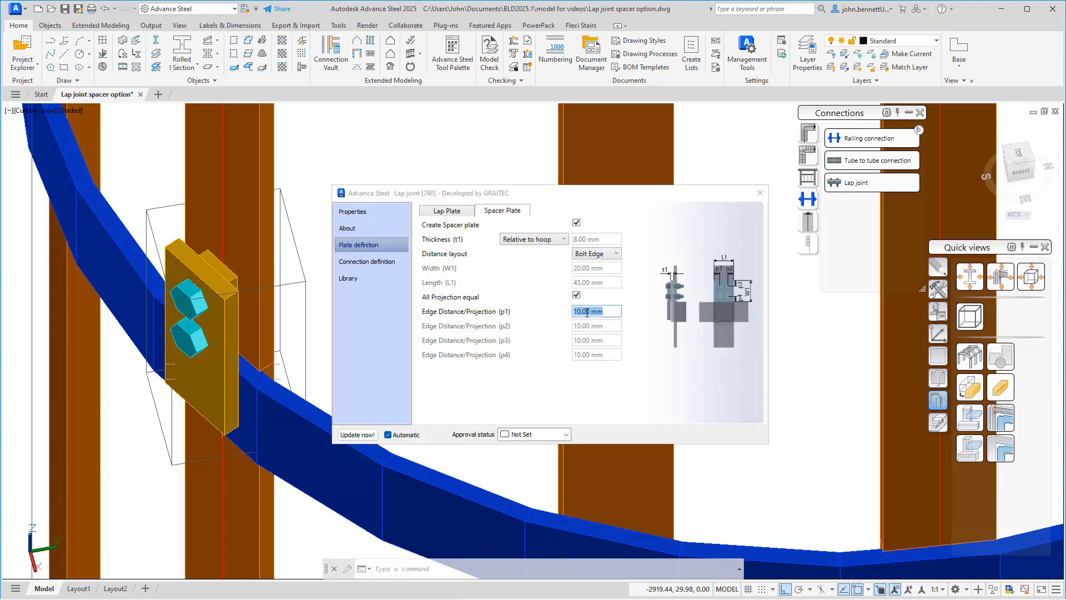
drag(587, 312, 543, 312)
text(20)
key(Return)
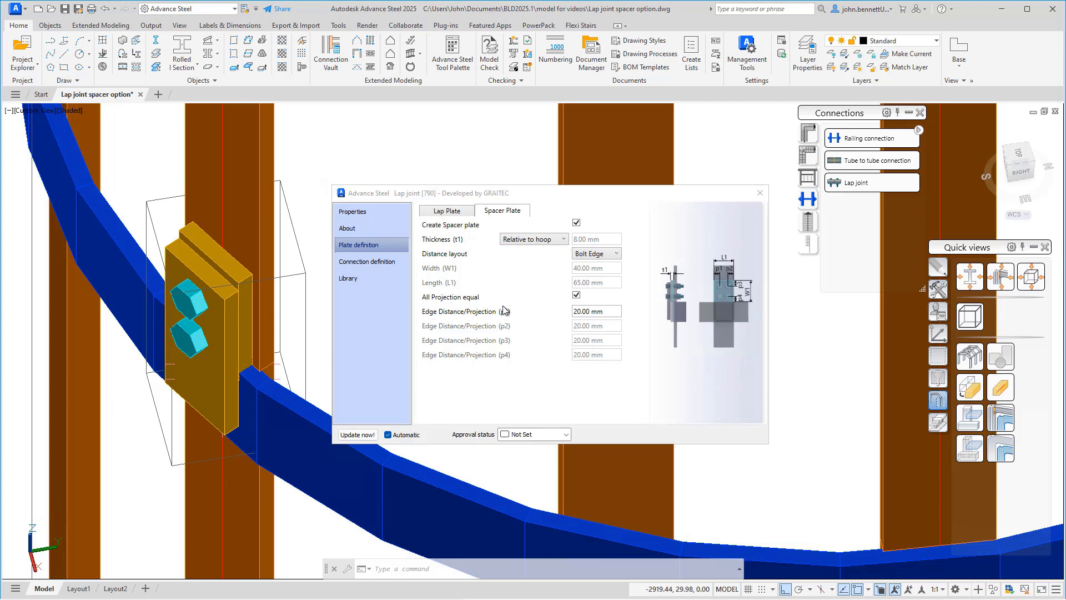
Step: Turn off All Projection equal to try the individual edge distances p1 to p4, and turn it back on
click(577, 295)
click(611, 354)
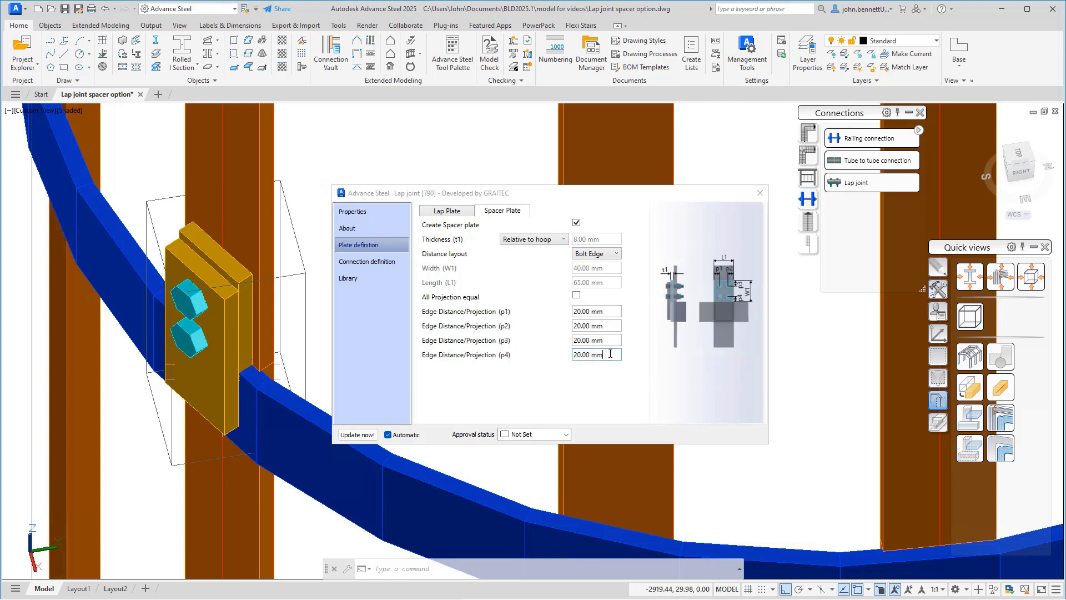
drag(610, 354, 558, 346)
click(610, 340)
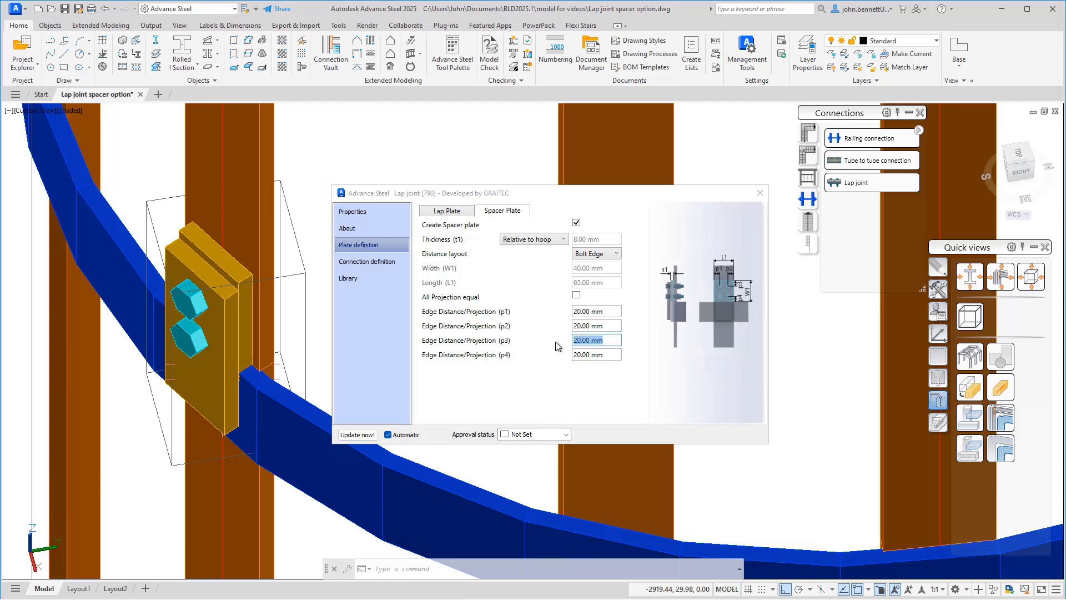
click(577, 296)
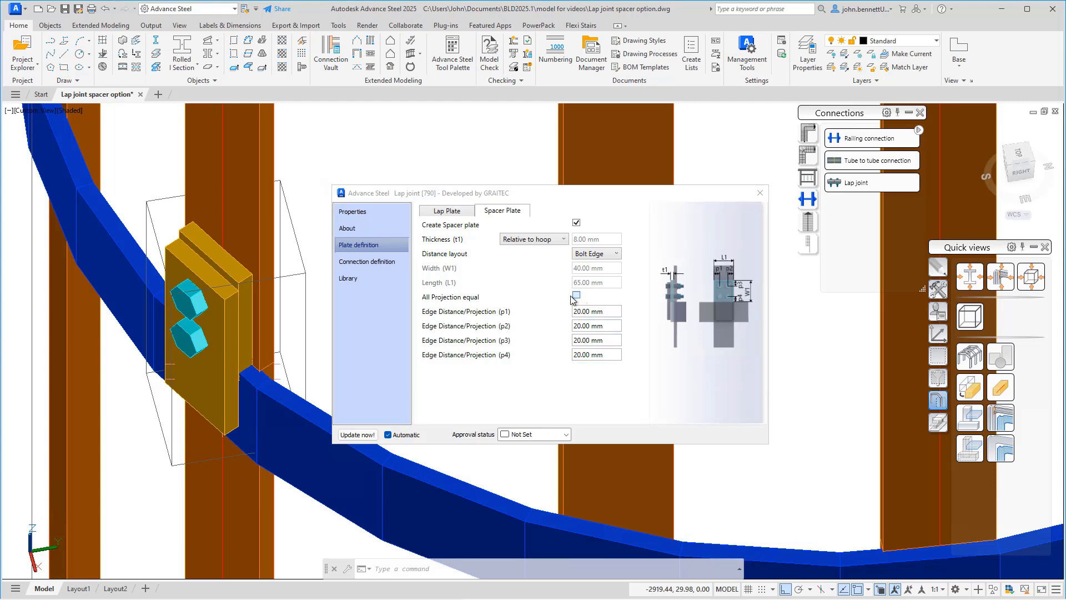
Step: Set the spacer plate's distance layout to Automatic and close the lap joint's properties
click(598, 254)
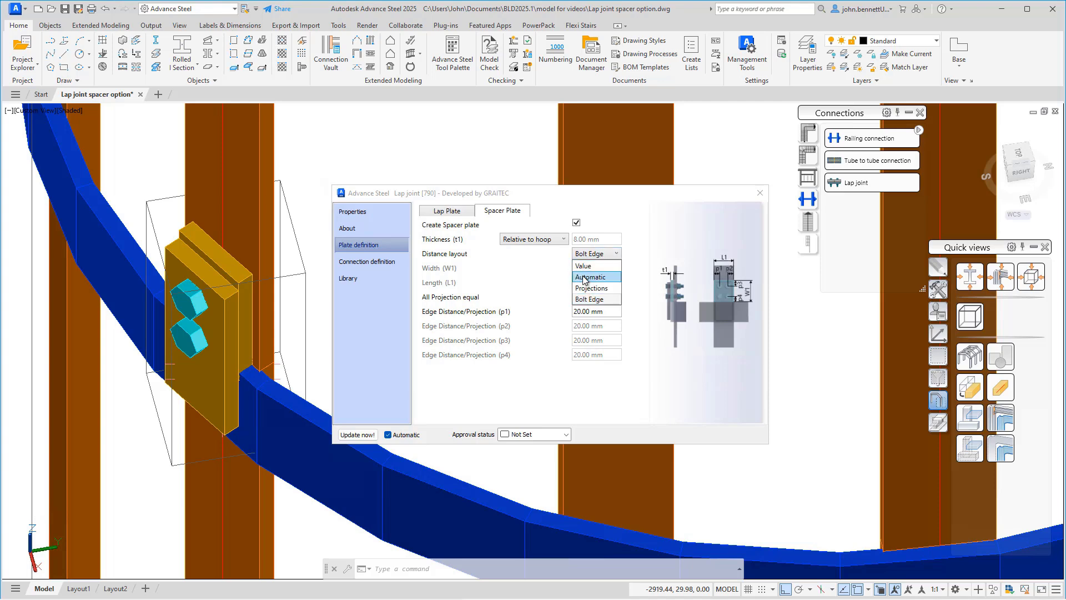
click(585, 278)
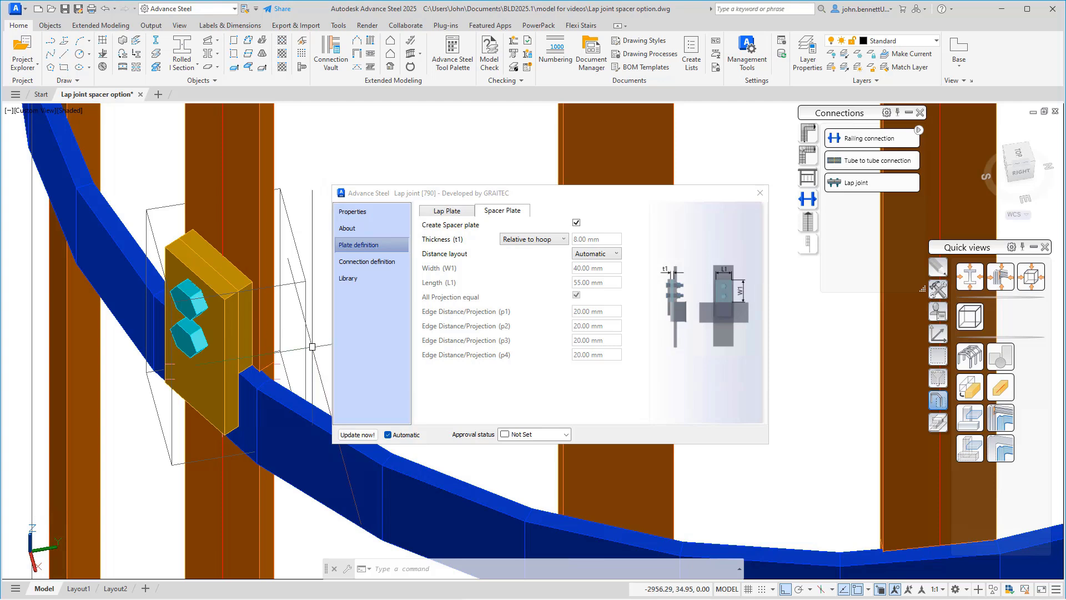
click(759, 193)
Step: Reuse the finished lap joint as a template for the front vertical strap, joining its lower and upper parts with the hoop as crossing member
scroll(429, 296, down, 5)
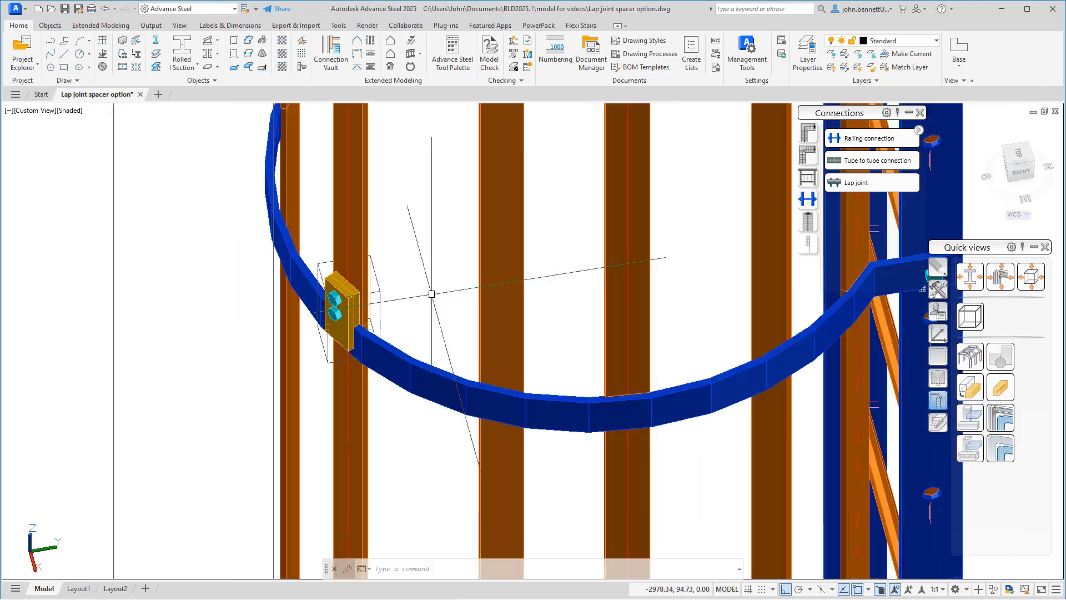
middle_drag(430, 295, 417, 270)
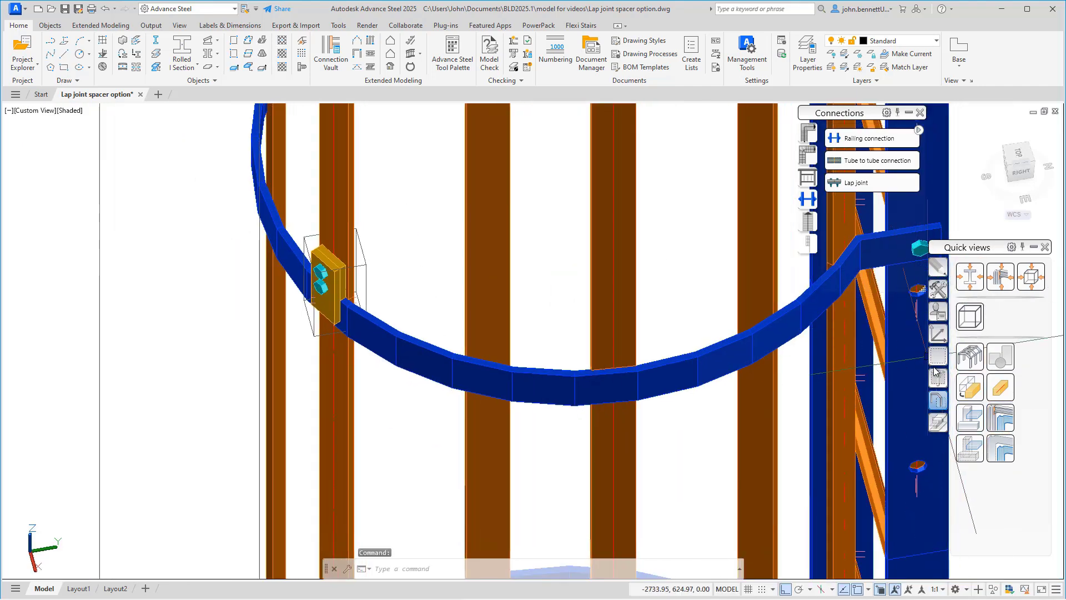
click(938, 335)
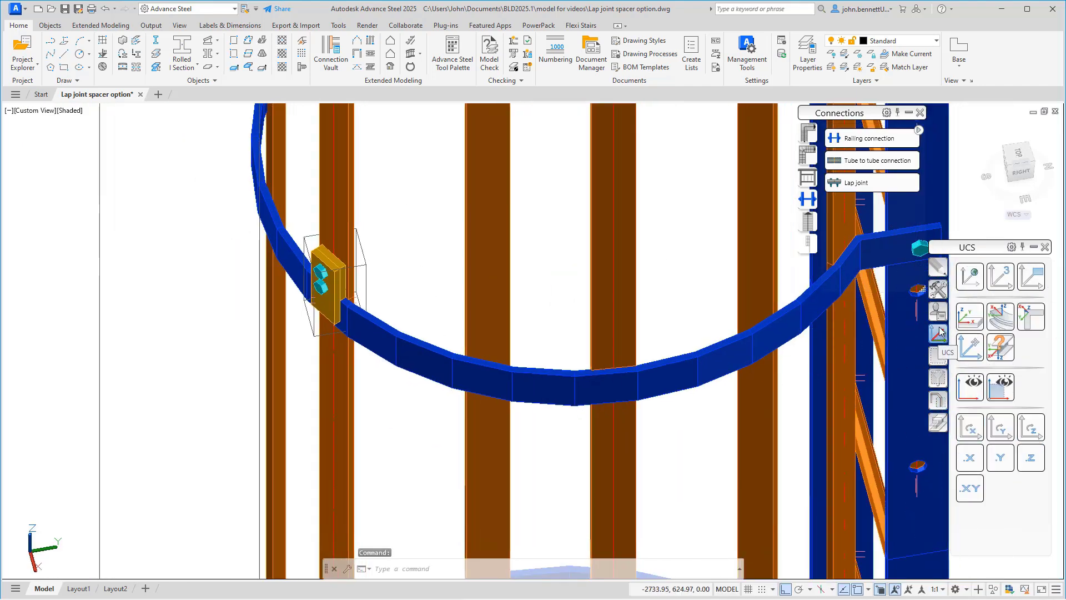
click(940, 289)
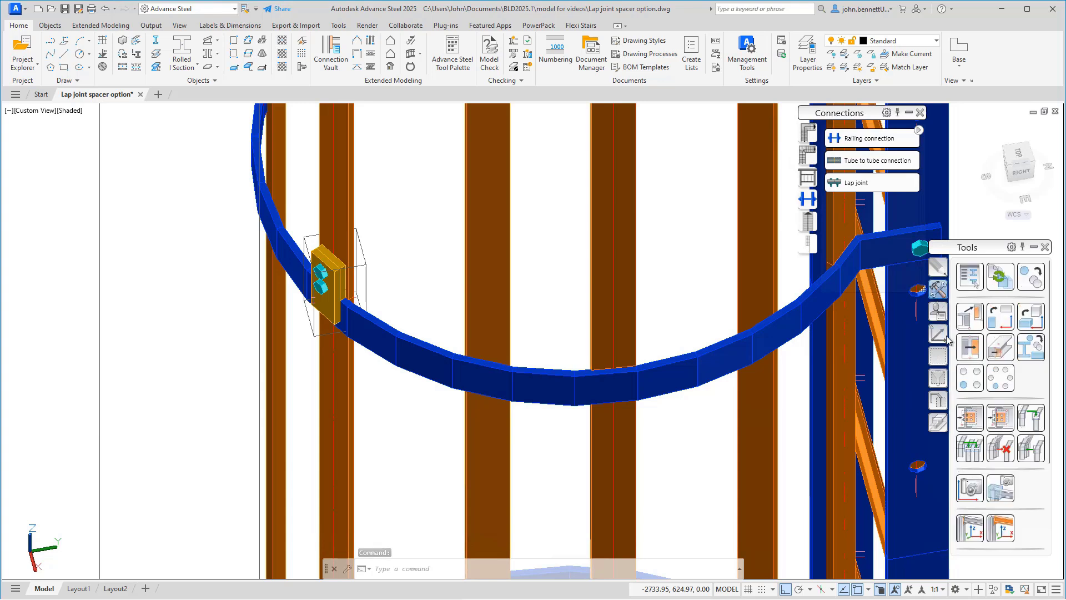
click(966, 416)
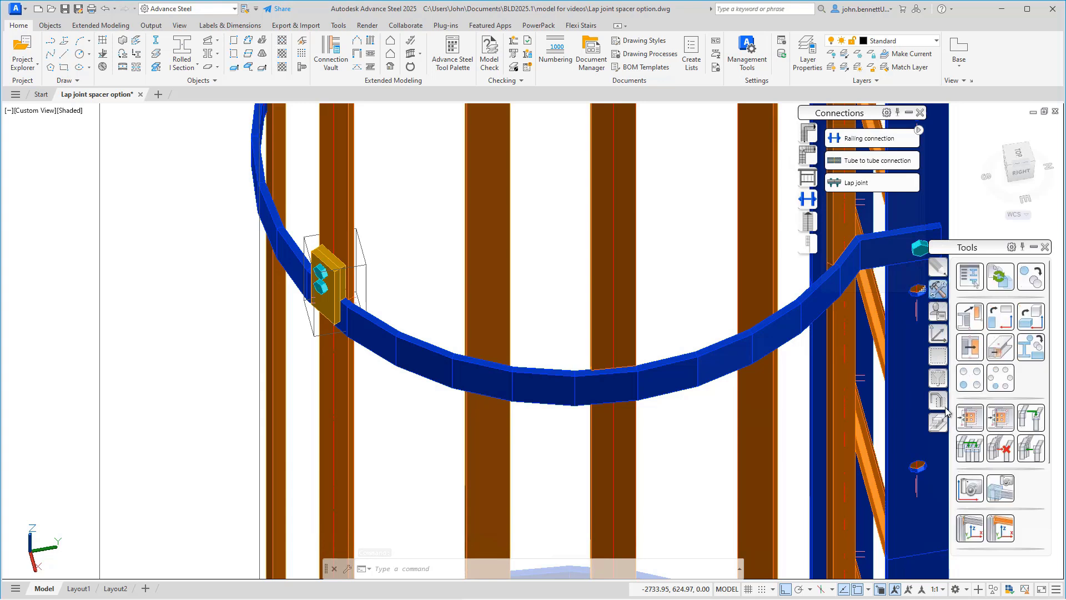
click(364, 263)
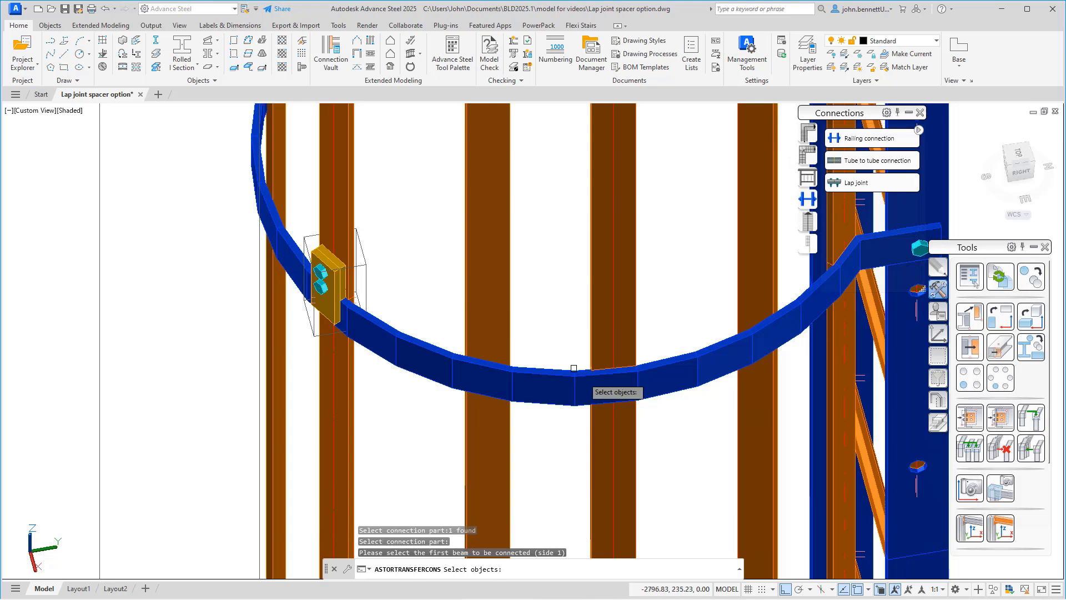
click(592, 421)
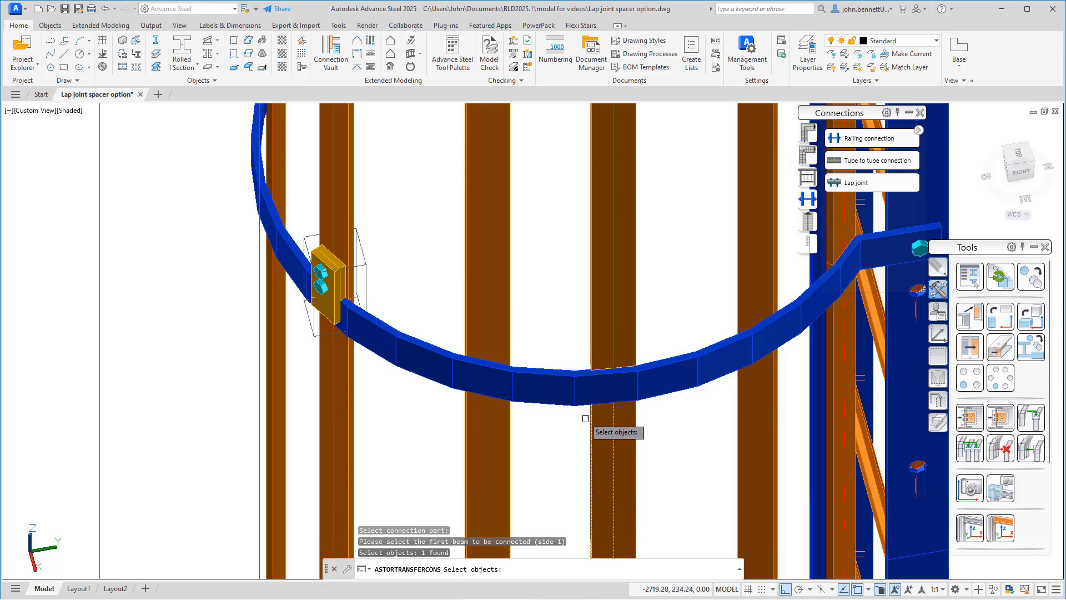
click(594, 317)
right_click(554, 315)
click(549, 371)
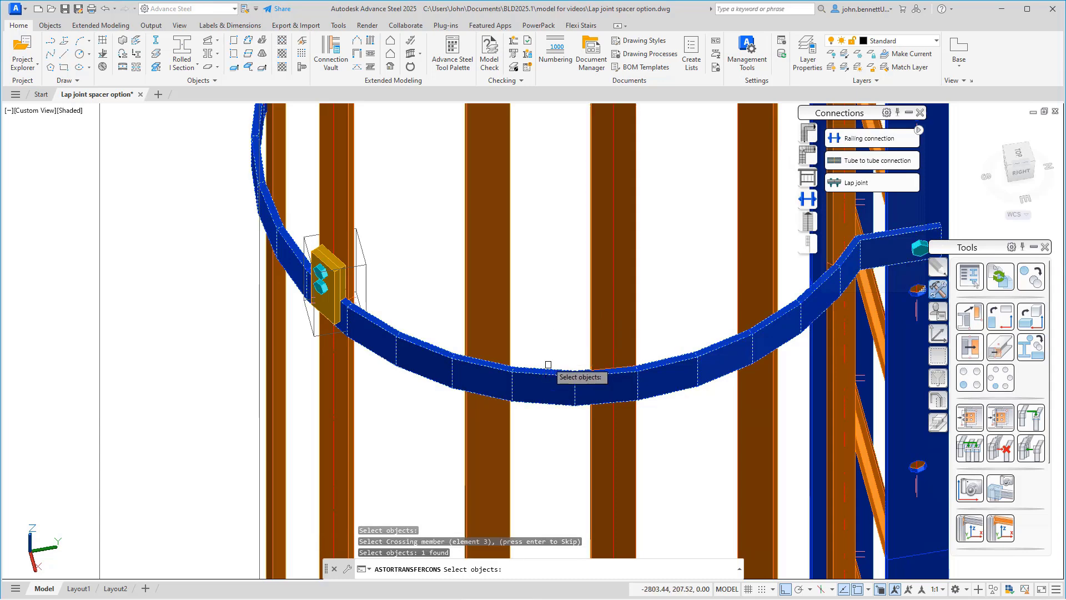
right_click(548, 315)
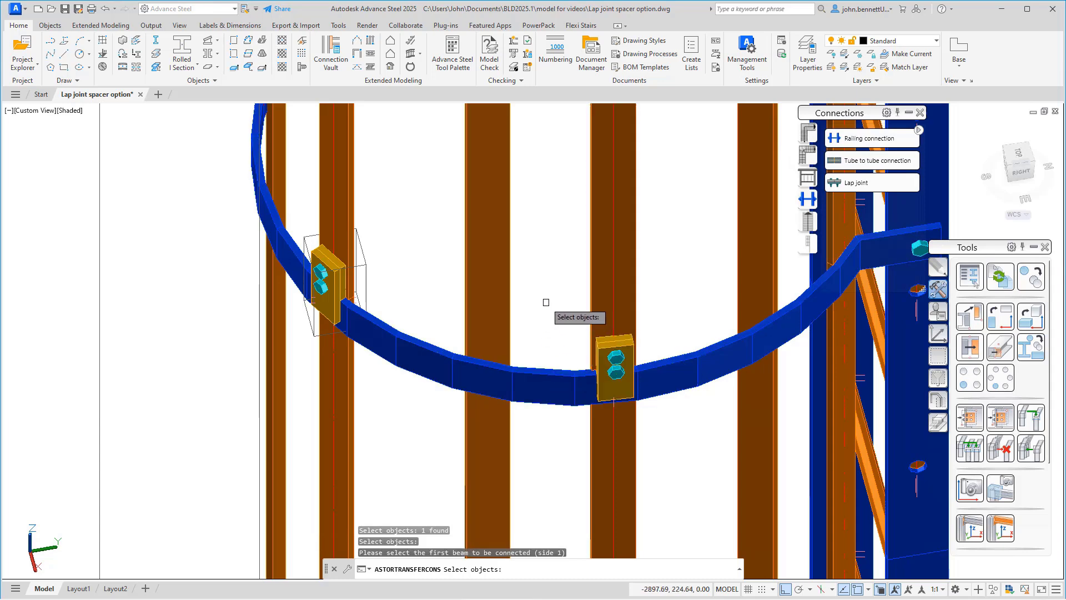
scroll(548, 301, down, 5)
shift+middle_drag(476, 309, 371, 287)
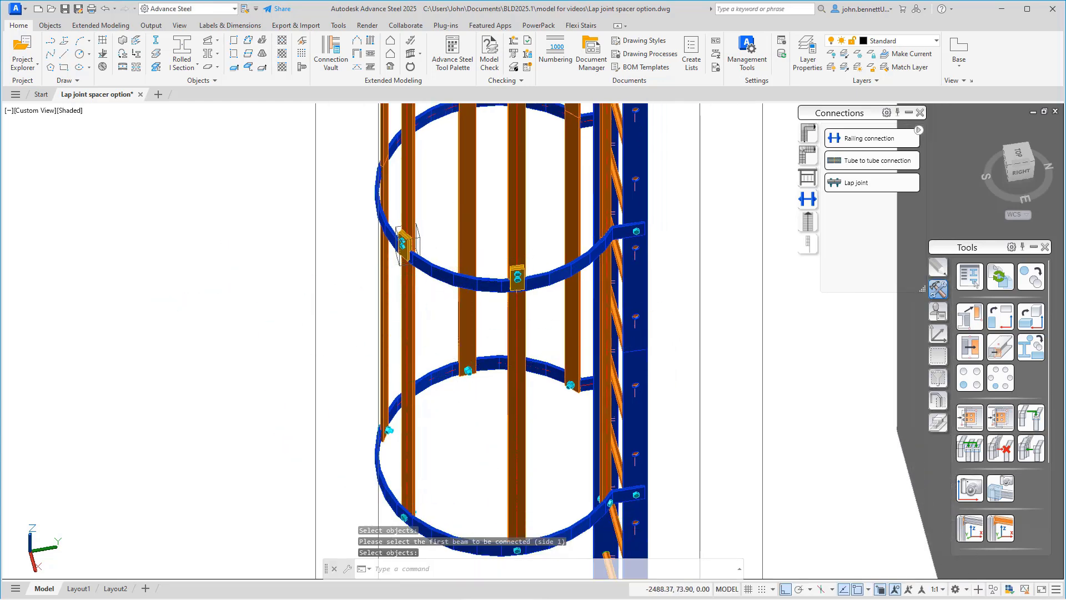
middle_drag(467, 363, 400, 310)
key(Return)
Step: Create a lap joint between the two split parts of the ladder stringer without a crossing member, keeping the joint in view
scroll(628, 298, up, 4)
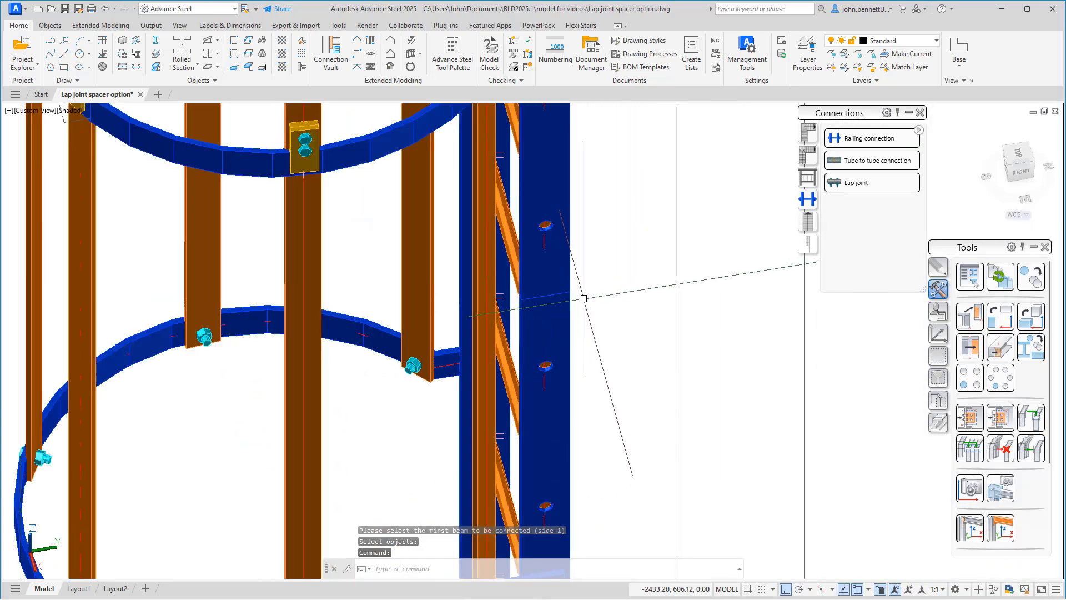
click(836, 182)
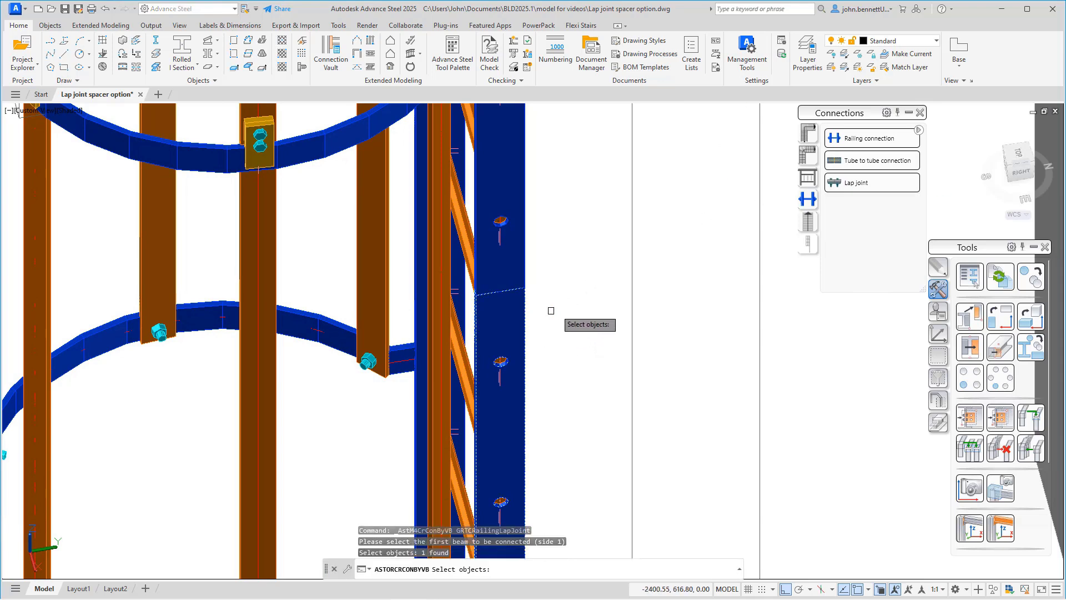
click(514, 266)
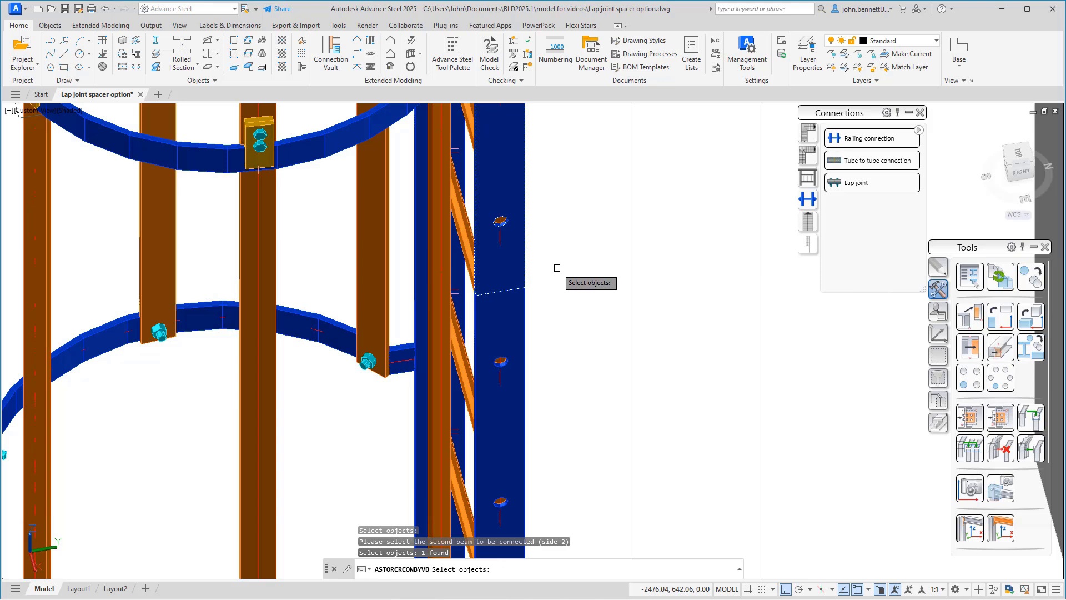
key(Return)
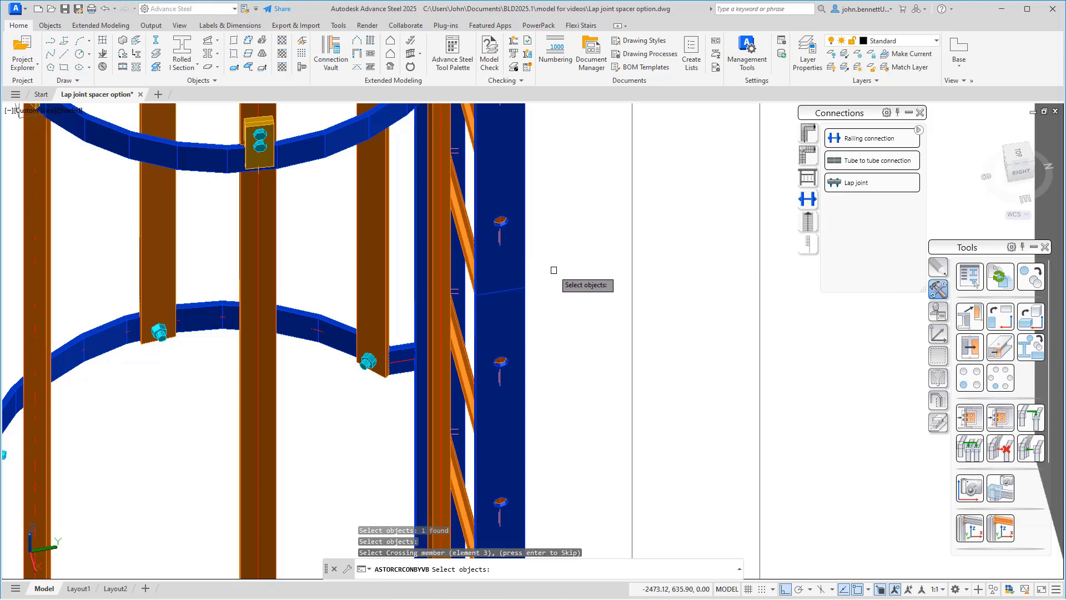
key(Return)
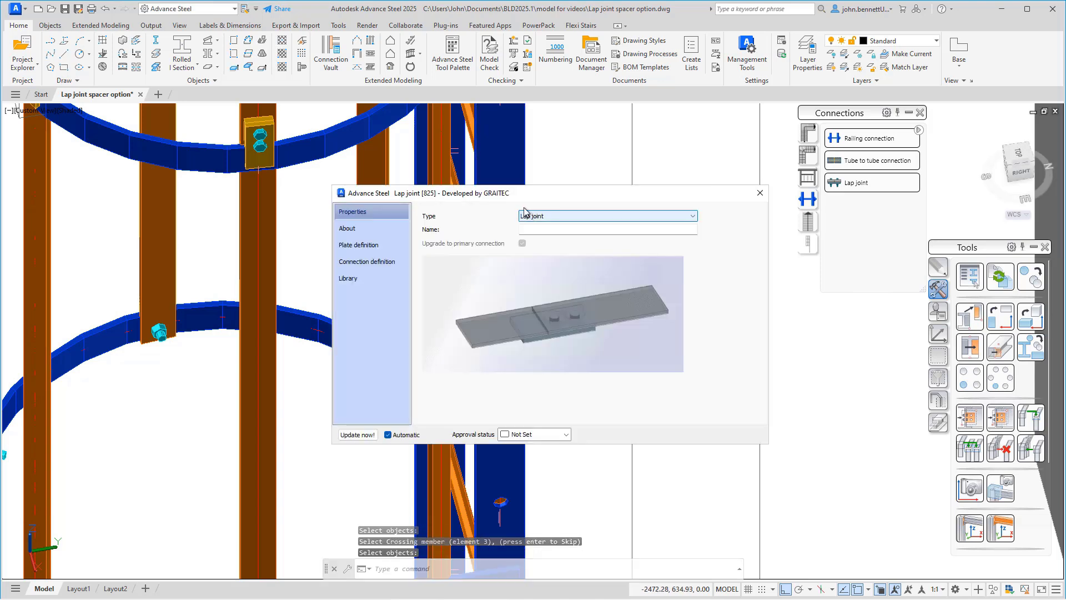
drag(553, 198, 763, 207)
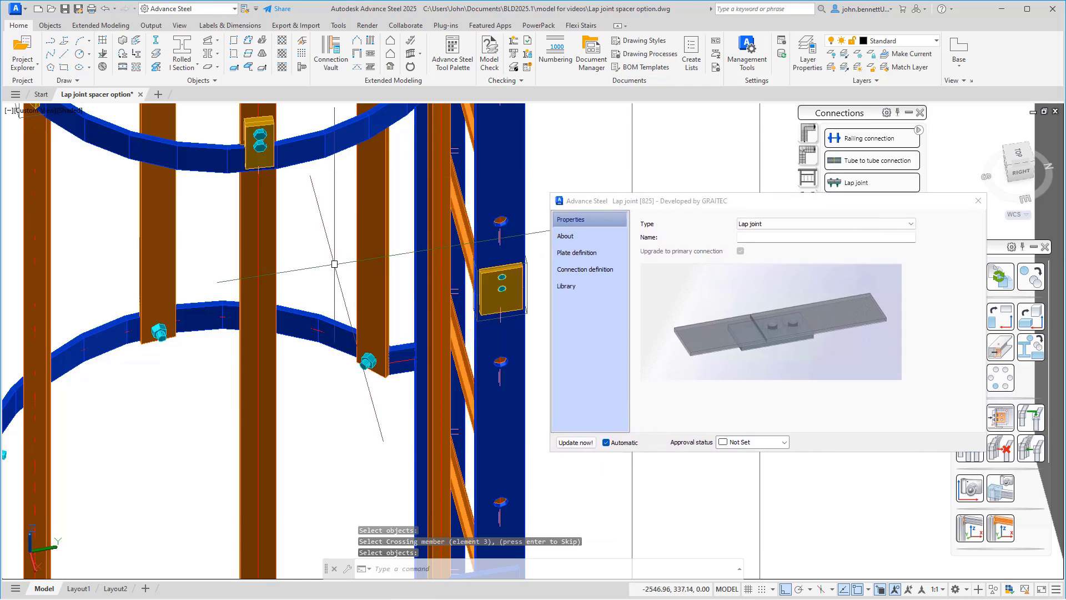
Step: Set the stringer lap joint's Side 2 bolts to type ISO 4017 Screw with a 16 mm diameter
middle_drag(511, 339, 472, 353)
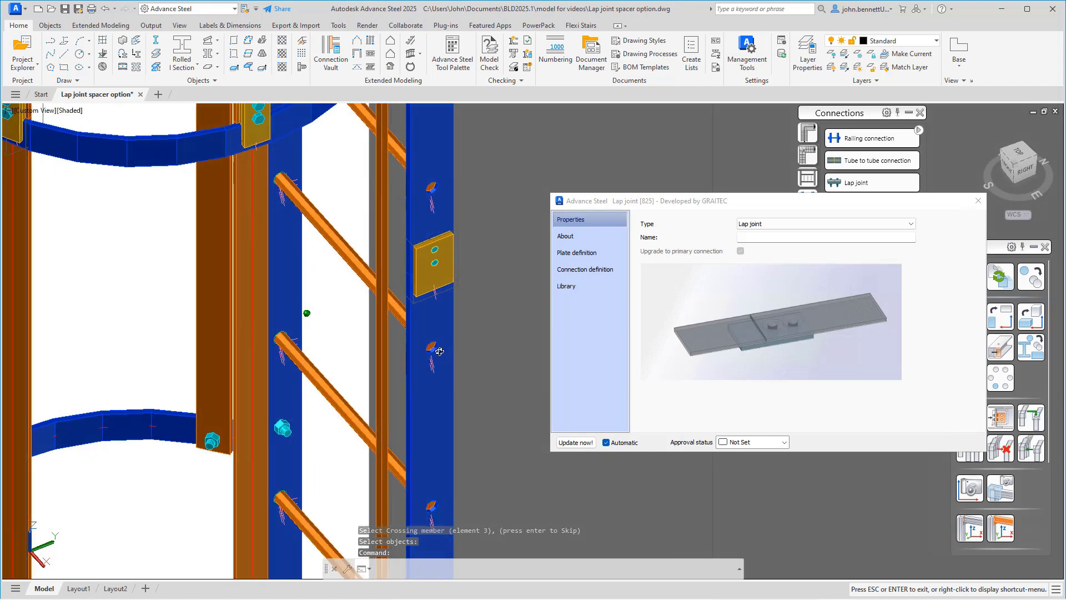
click(577, 269)
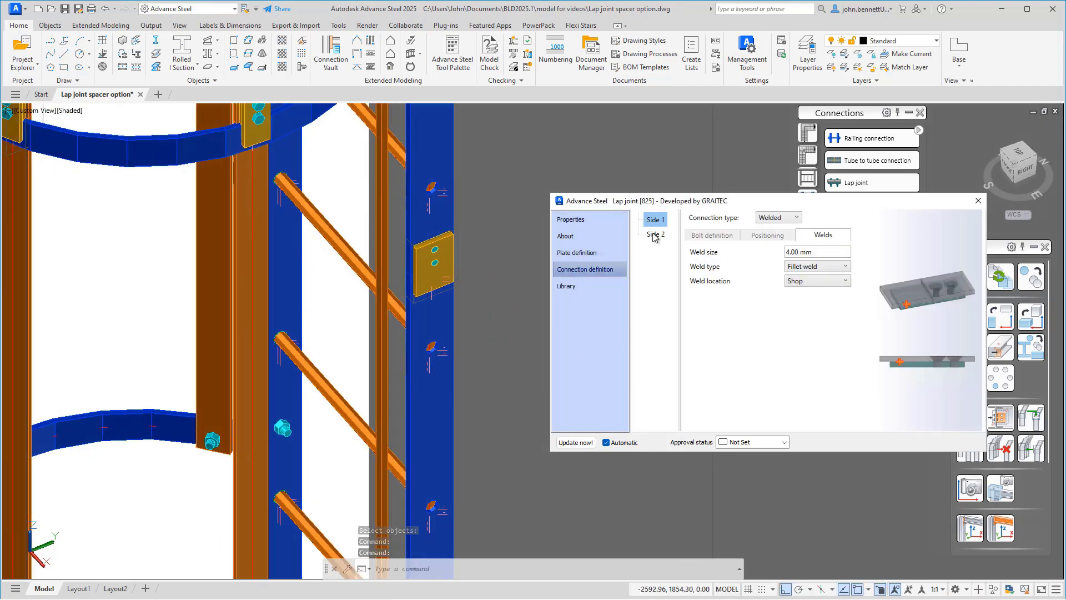
click(654, 234)
click(805, 264)
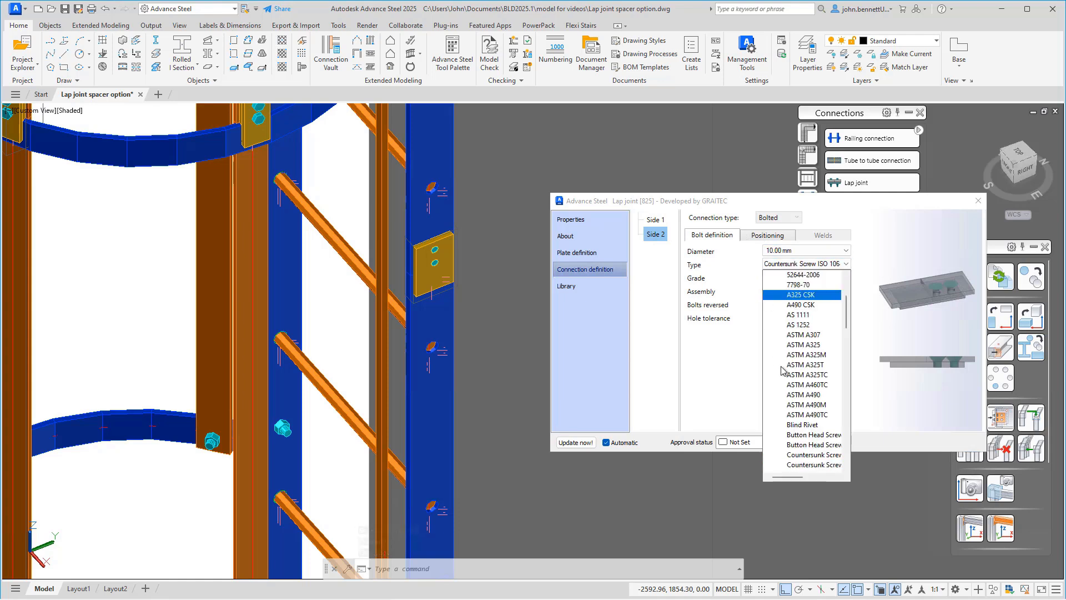
drag(847, 315, 845, 373)
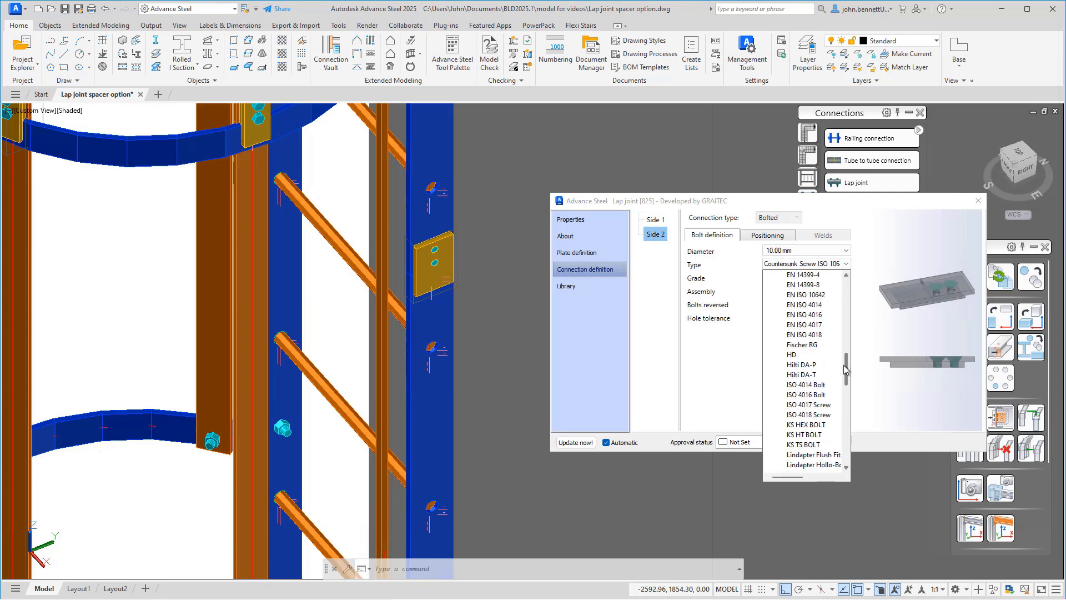
click(801, 405)
click(778, 254)
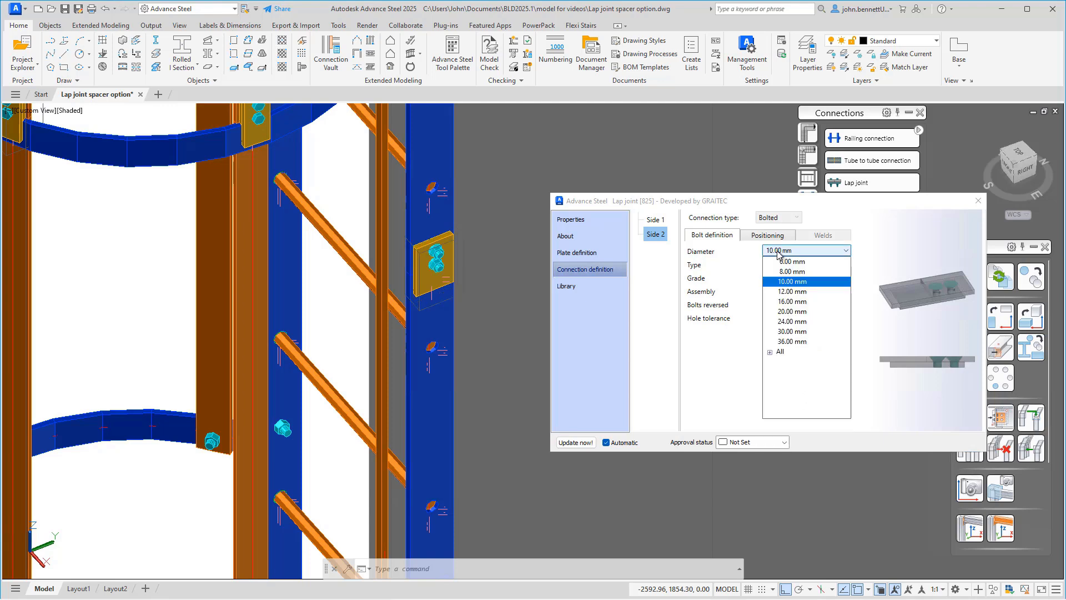
click(785, 303)
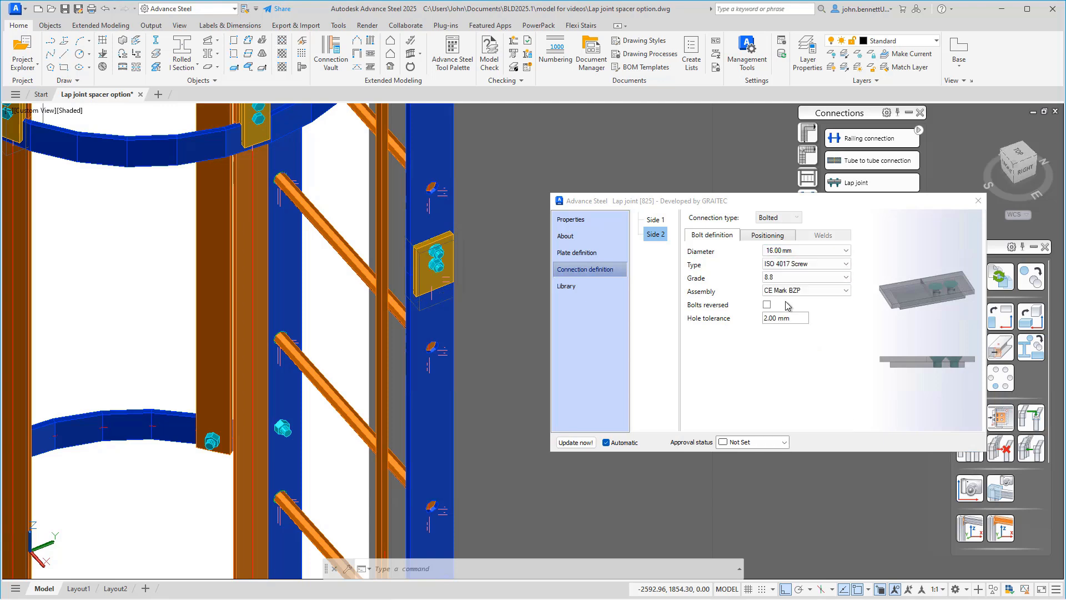
Step: Set the distance between columns (d2) of the stringer joint's Side 2 bolts to 40 mm
click(756, 237)
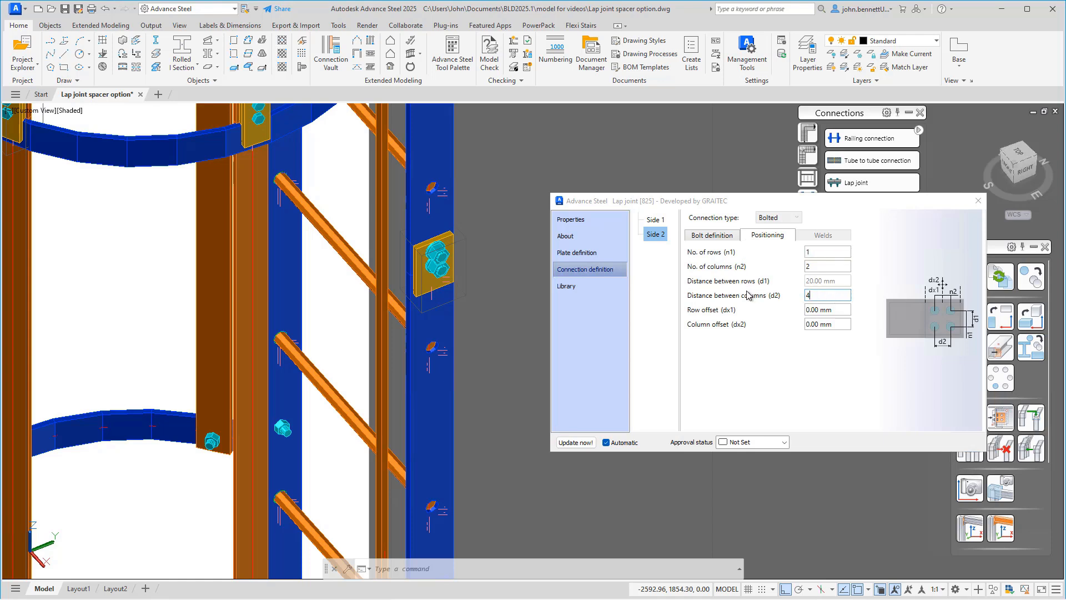
text(40)
key(Return)
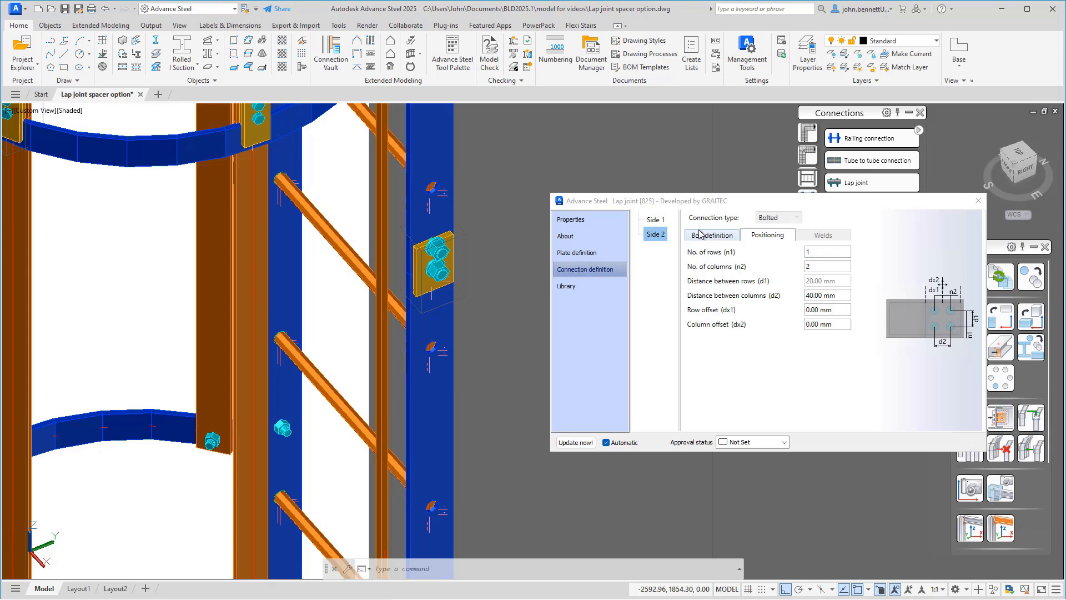
Step: Set the stringer joint's lap plate length (L) to 150 mm and its thickness (t) to 10 mm
click(577, 253)
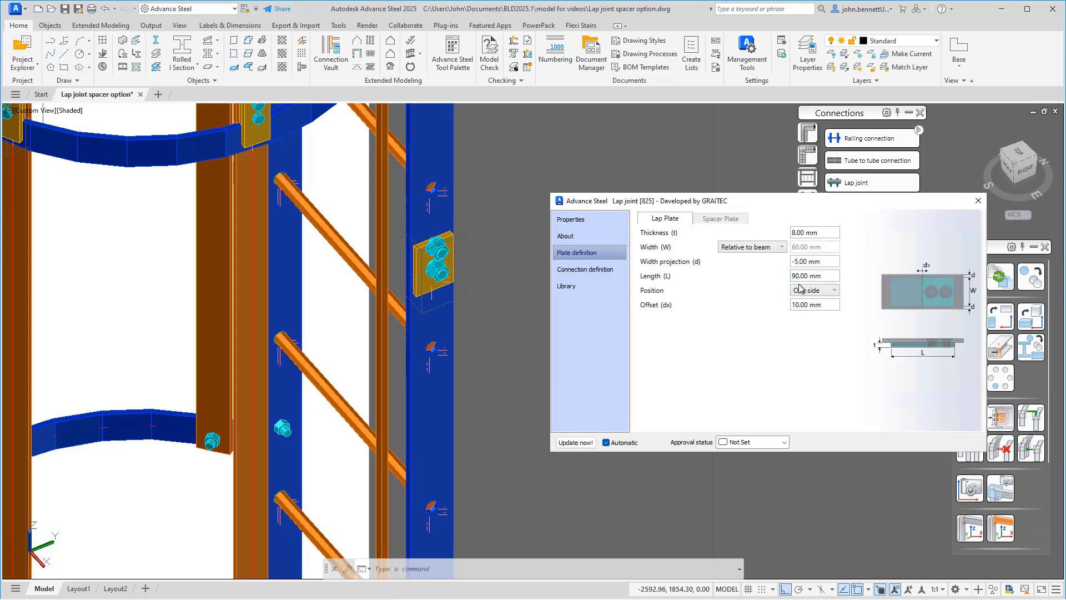
click(829, 276)
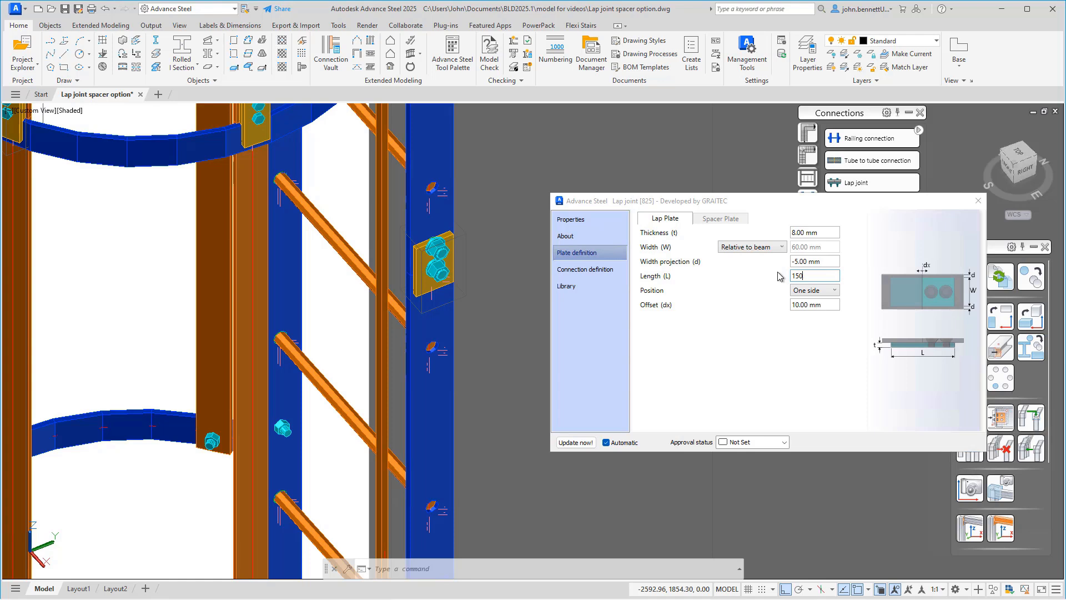
key(Return)
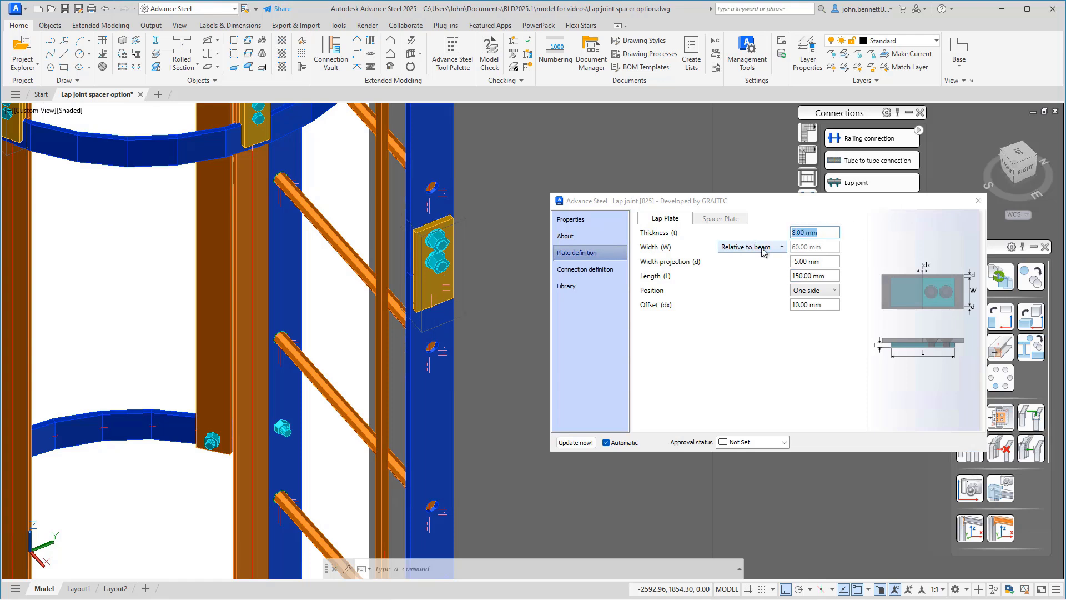
key(Return)
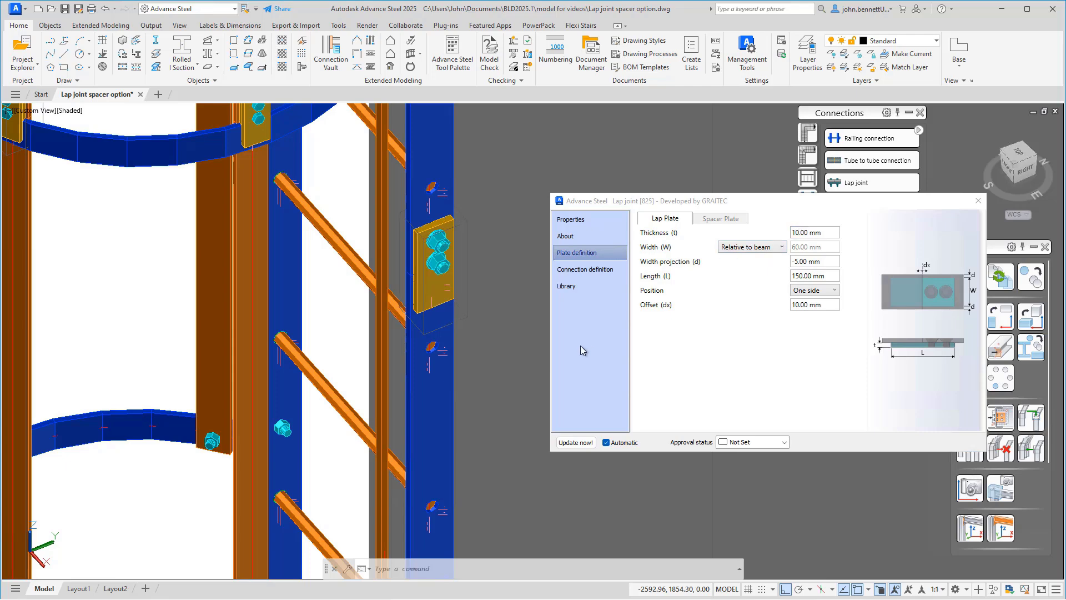
scroll(162, 292, down, 3)
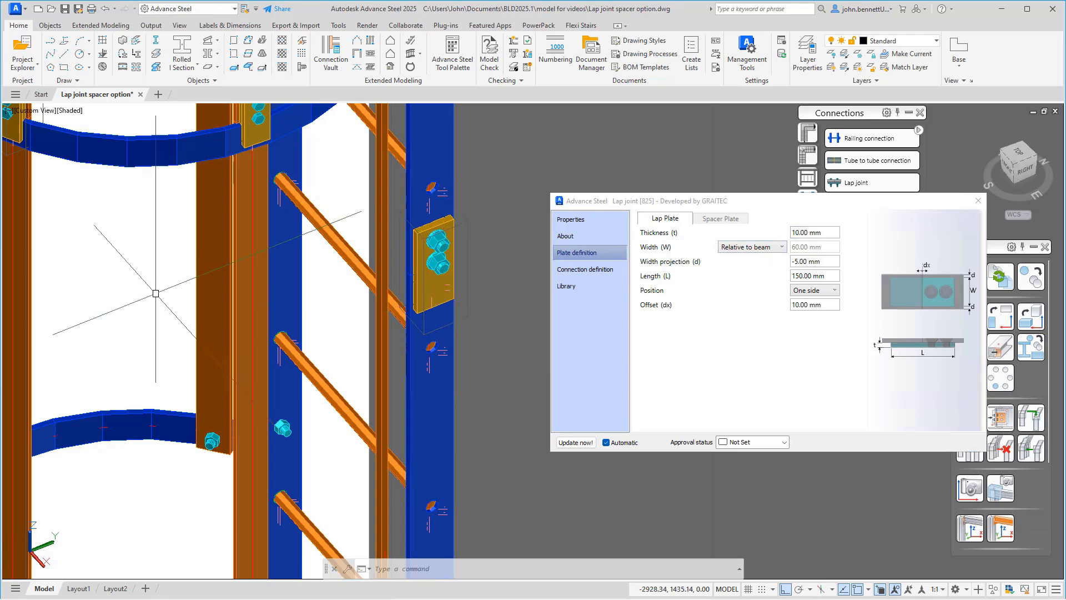
scroll(162, 308, up, 1)
middle_drag(161, 309, 239, 411)
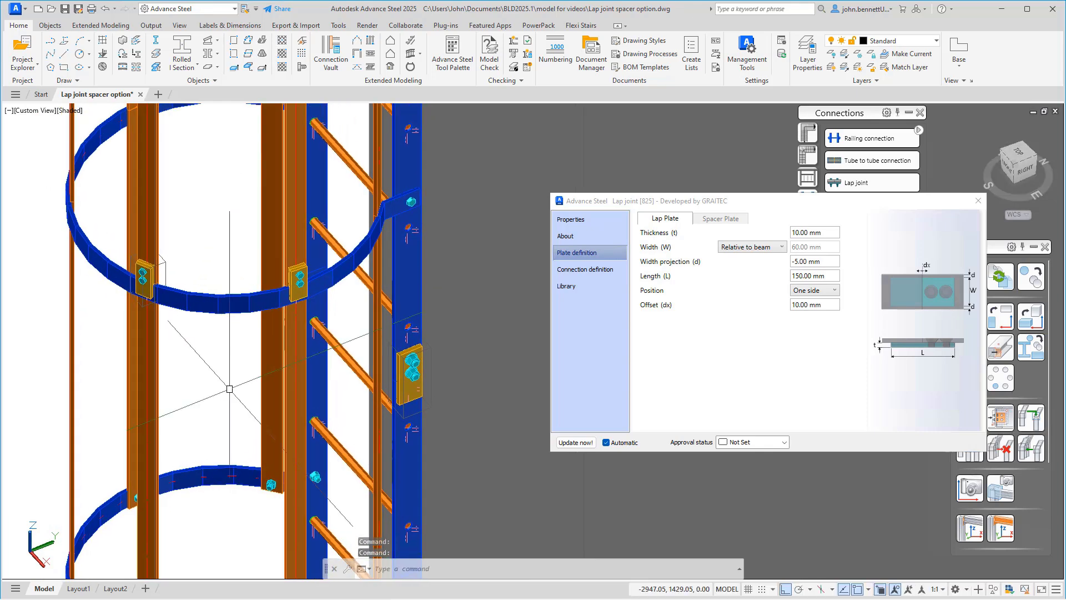